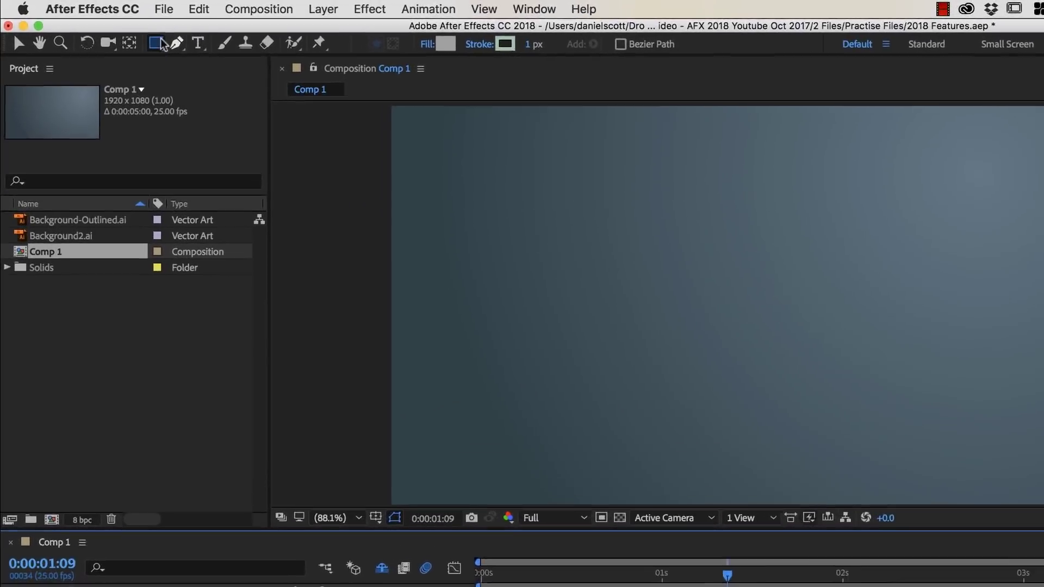
- Create a comp-sized grey star shape layer and scale it down to 51%
{"action": "left_click_drag", "start_coordinate": [119, 33], "coordinate": [158, 89]}
{"action": "double_click", "coordinate": [164, 46]}
{"action": "key", "text": "v"}
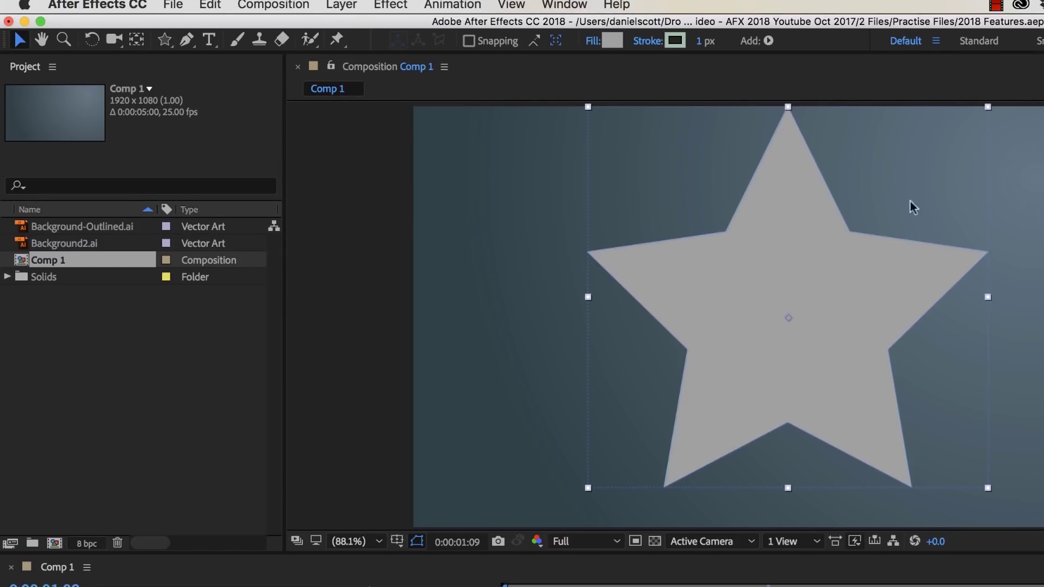
{"action": "key", "text": "s"}
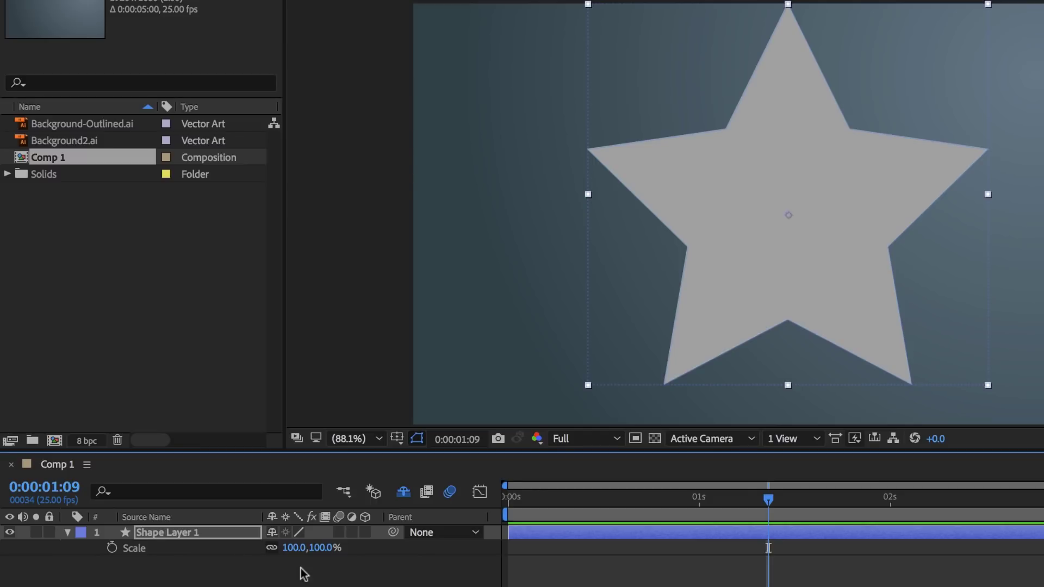
{"action": "left_click_drag", "start_coordinate": [291, 548], "coordinate": [259, 555]}
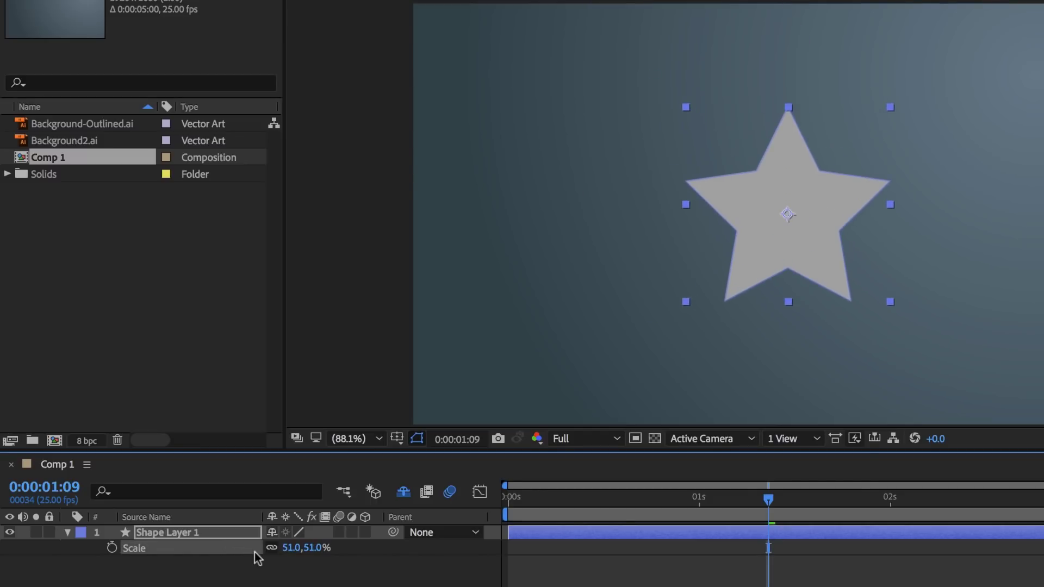
{"action": "left_click", "coordinate": [177, 527]}
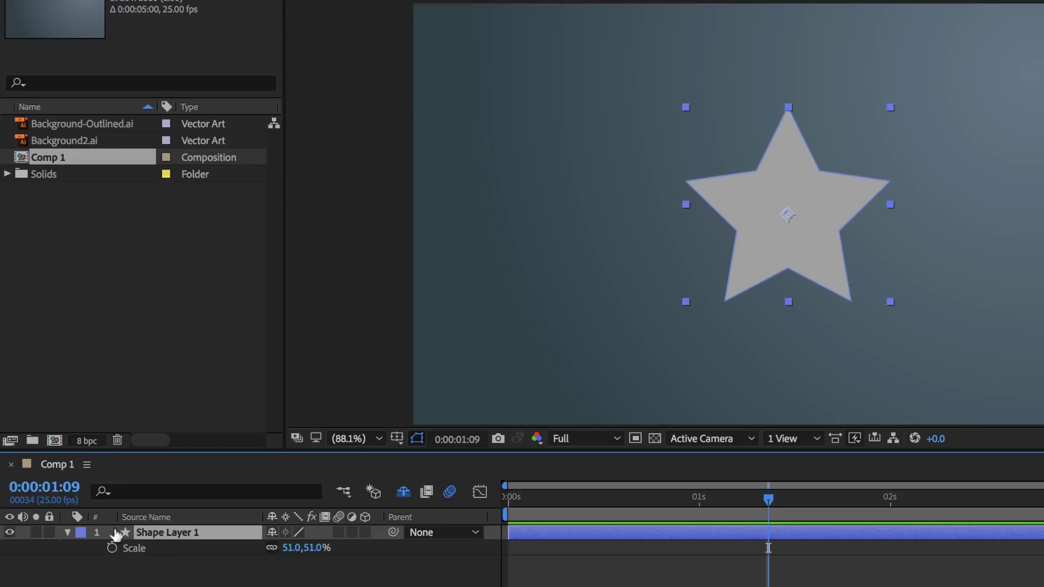
- Convert the star's Polystar Path 1 into an editable Bezier path named Path 1
{"action": "left_click", "coordinate": [68, 533]}
{"action": "left_click", "coordinate": [67, 532]}
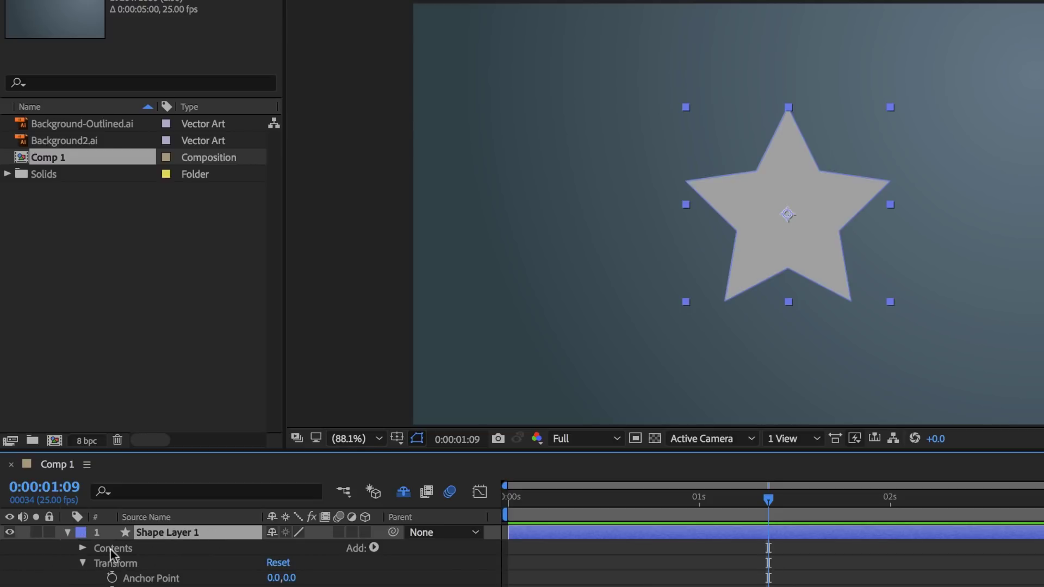
{"action": "left_click", "coordinate": [111, 550]}
{"action": "left_click", "coordinate": [80, 548]}
{"action": "left_click", "coordinate": [130, 562]}
{"action": "left_click", "coordinate": [99, 563]}
{"action": "left_click", "coordinate": [163, 495]}
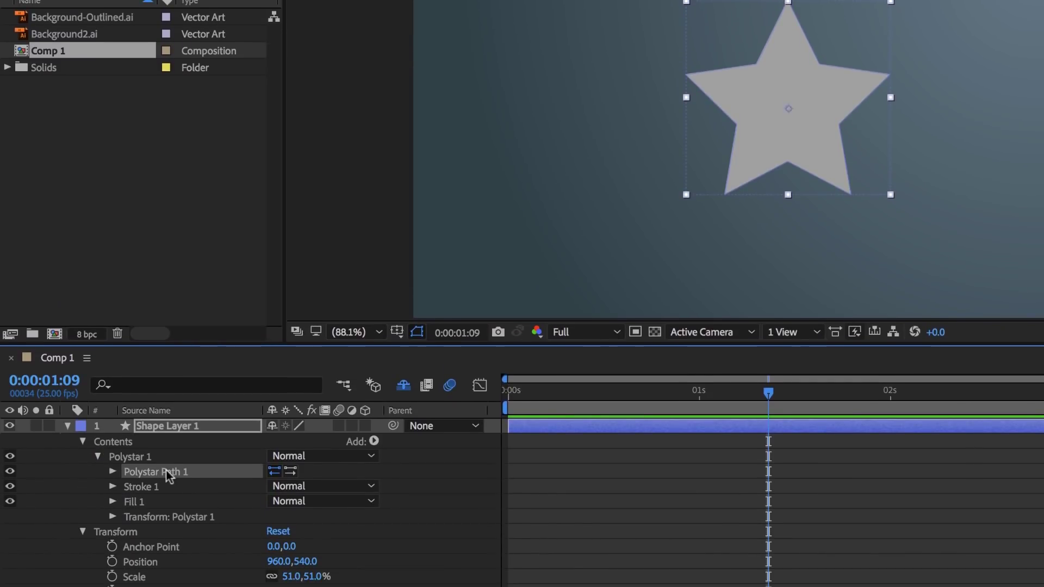
{"action": "right_click", "coordinate": [175, 477]}
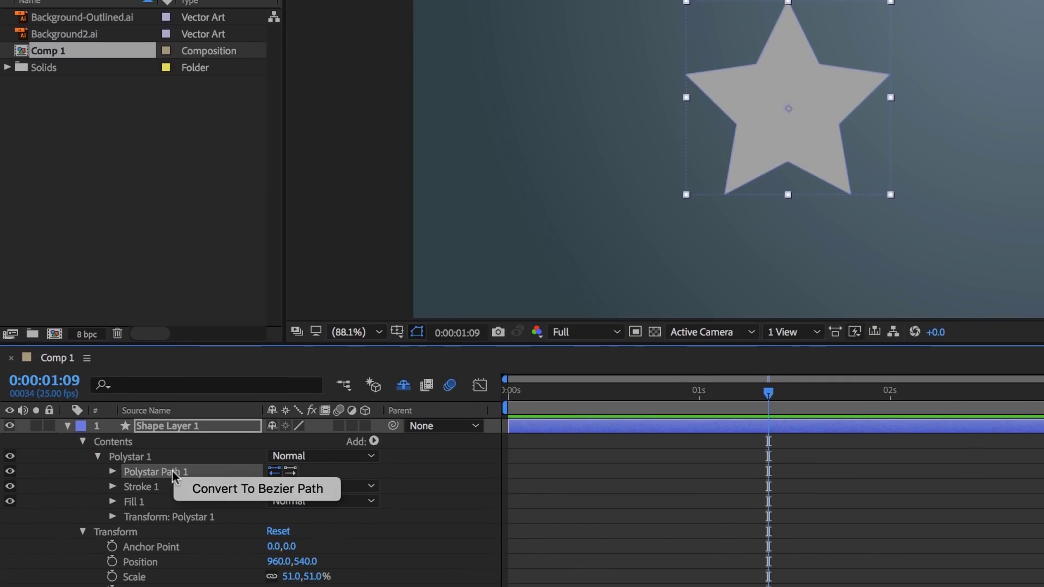
{"action": "left_click", "coordinate": [228, 484]}
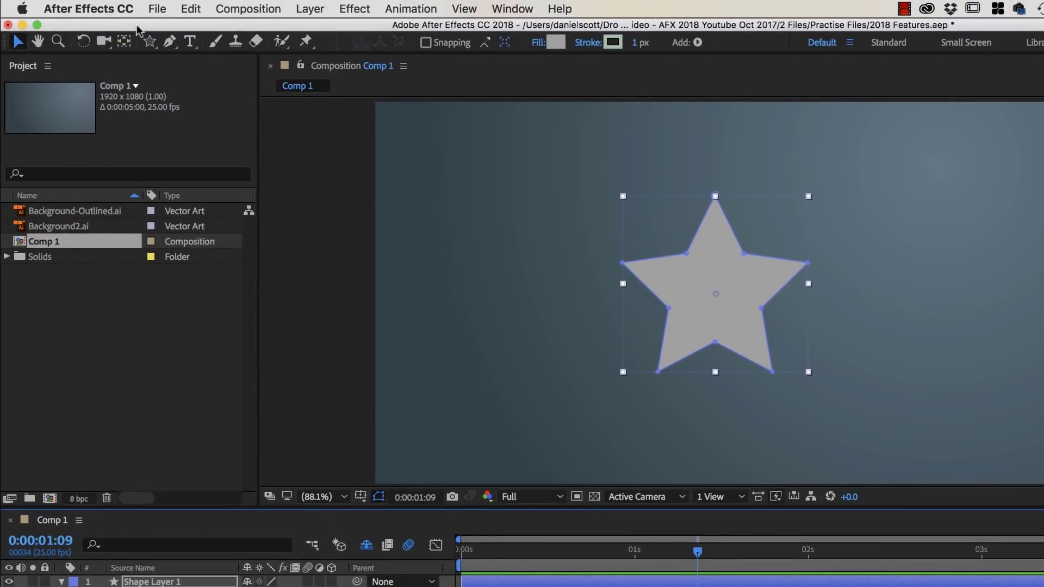
{"action": "left_click", "coordinate": [150, 42]}
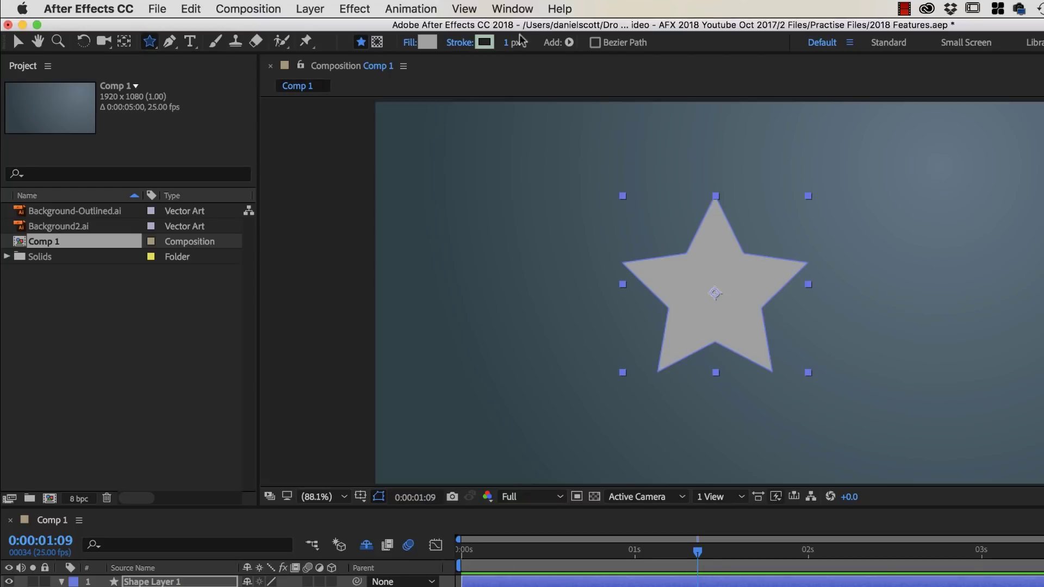
- Run Create Nulls From Paths on the star's Path to place nulls 37–46 on its points
{"action": "left_click", "coordinate": [508, 7]}
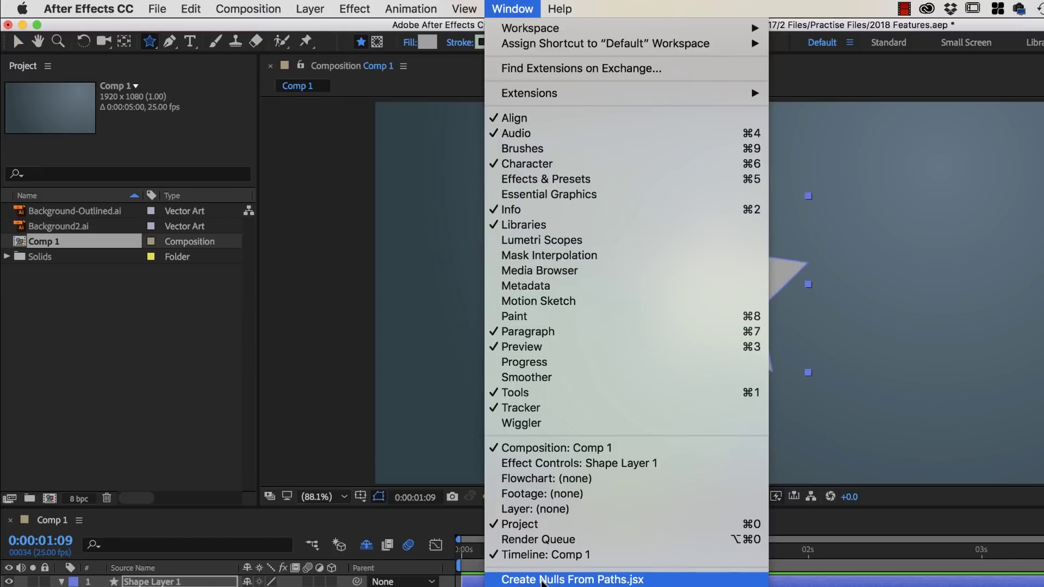
{"action": "left_click", "coordinate": [542, 580]}
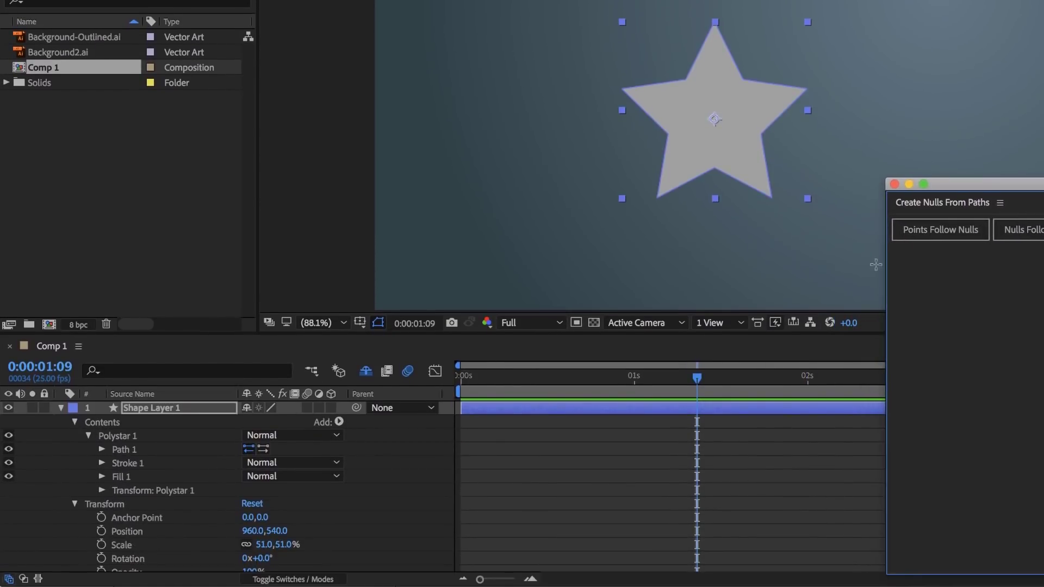
{"action": "left_click", "coordinate": [125, 438]}
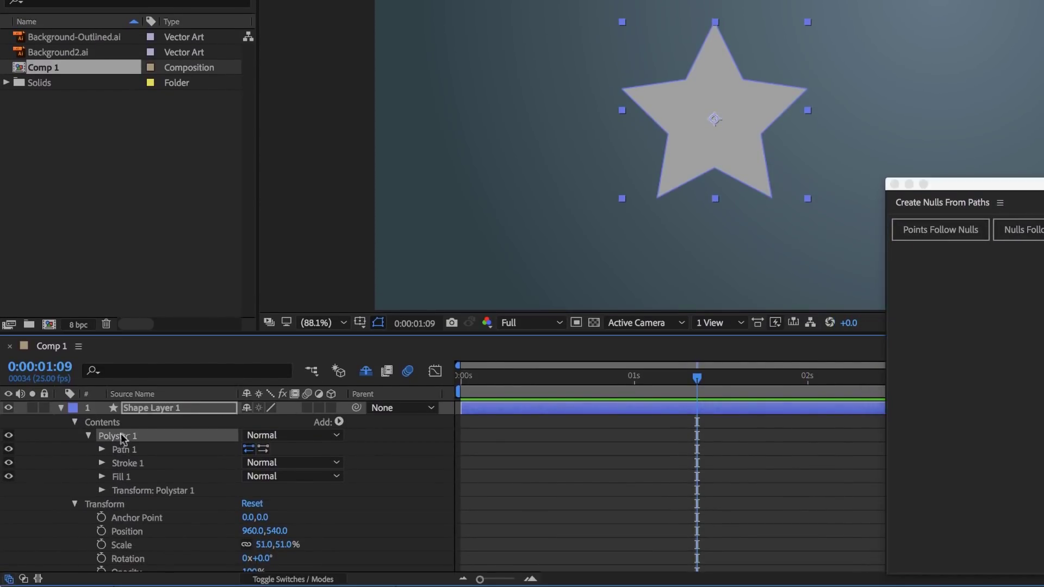
{"action": "left_click", "coordinate": [126, 447]}
{"action": "left_click", "coordinate": [102, 449]}
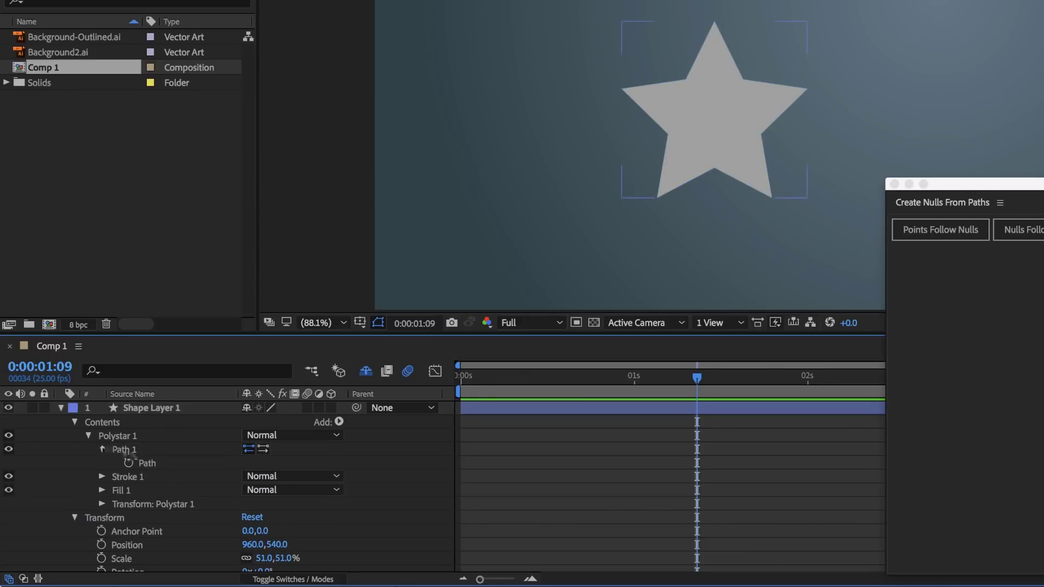
{"action": "left_click", "coordinate": [147, 463]}
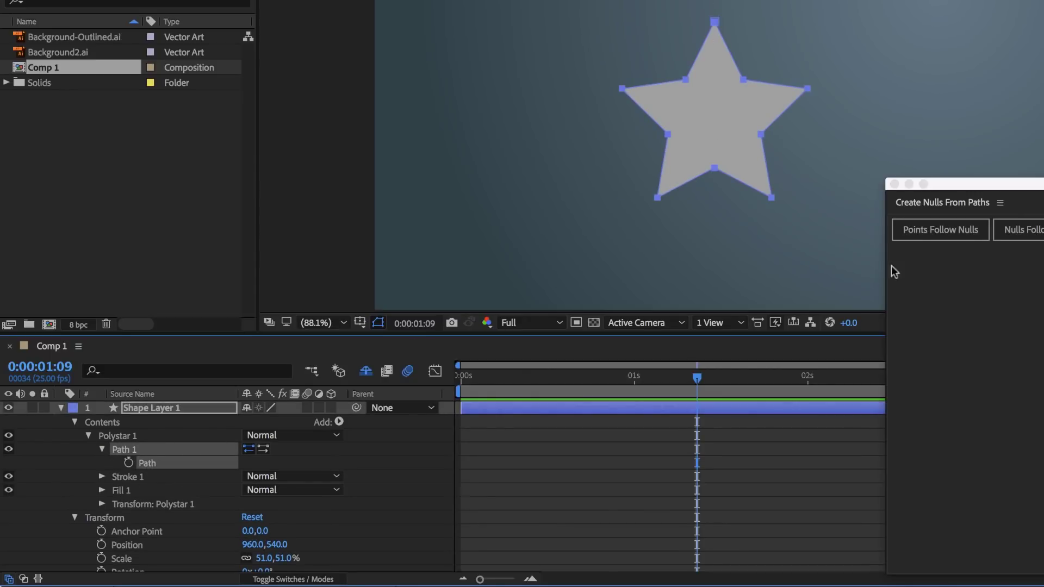
{"action": "left_click", "coordinate": [939, 233]}
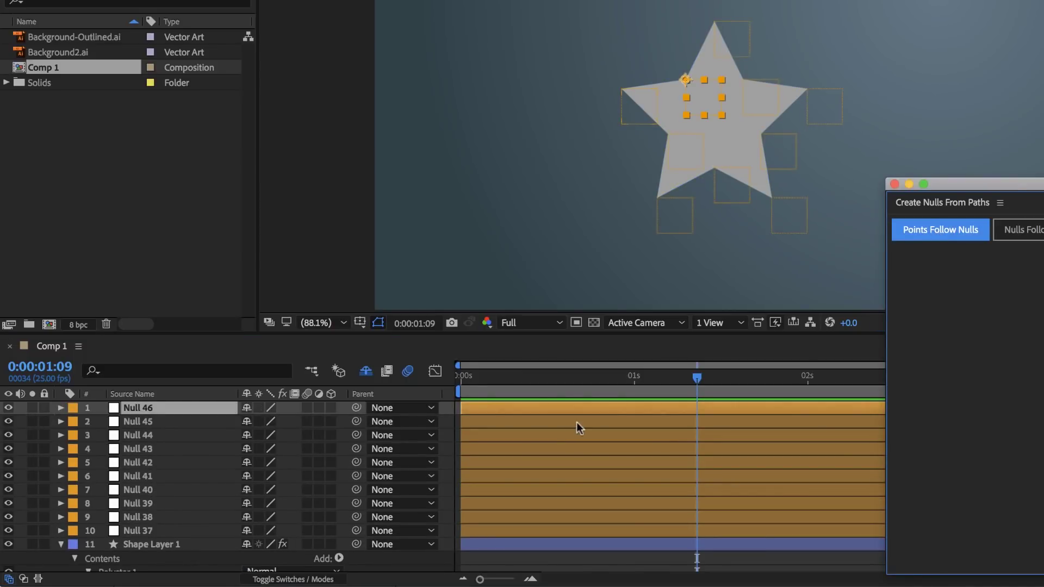
- Show Null 37's Position and move the star's top point to 960.0,264.6
{"action": "left_click", "coordinate": [155, 544]}
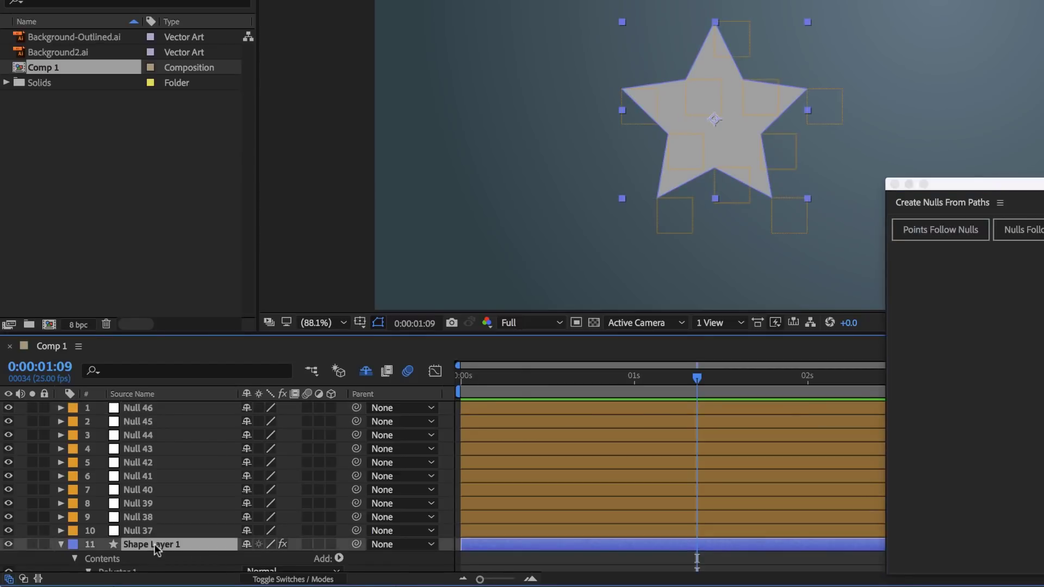
{"action": "left_click", "coordinate": [144, 531]}
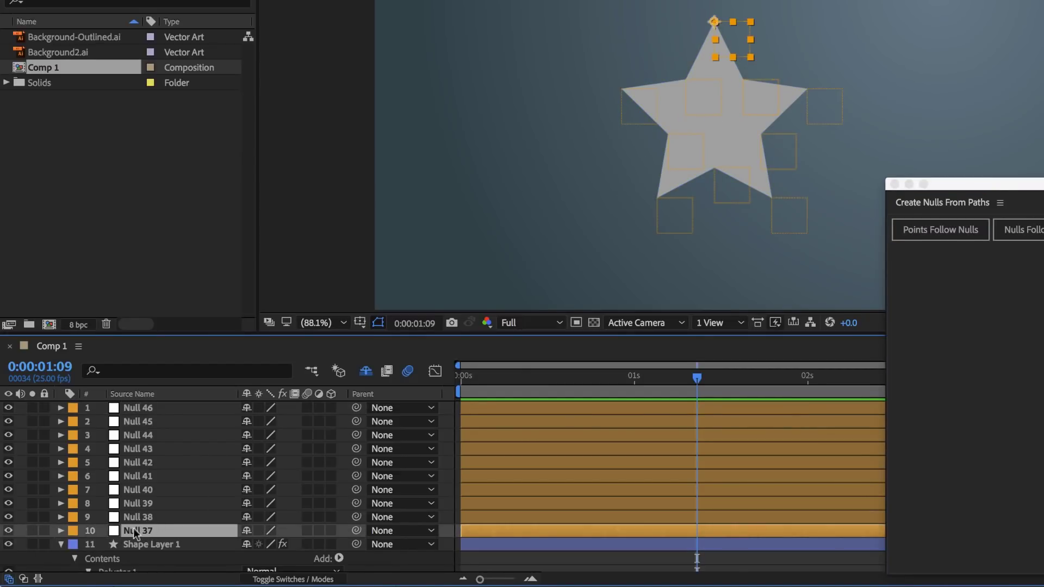
{"action": "key", "text": "p"}
{"action": "left_click_drag", "start_coordinate": [253, 545], "coordinate": [147, 536]}
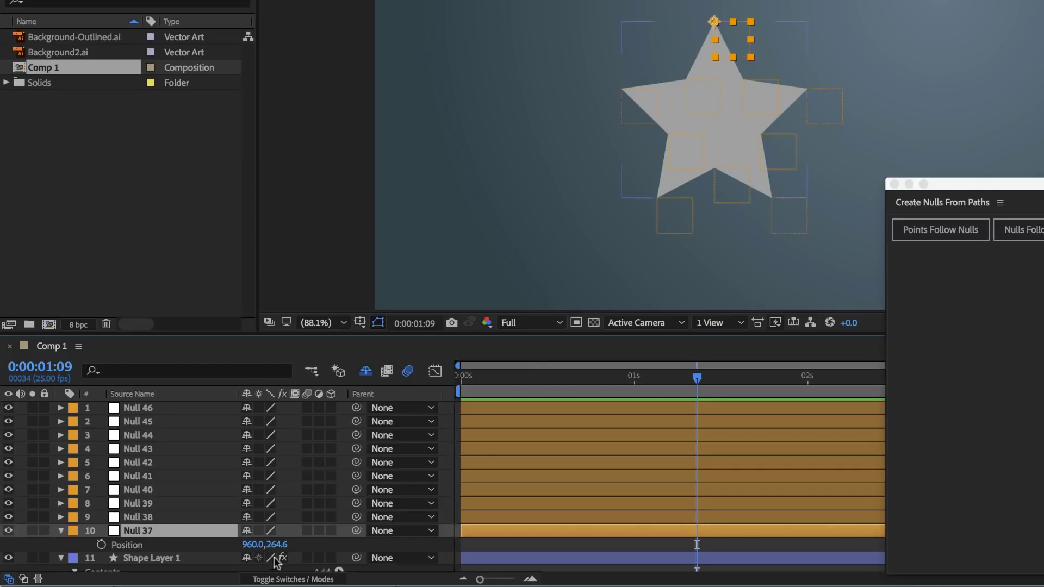
- Give Null 37's Position a wiggle(10,100) expression and preview the jittering star point
{"action": "left_click", "coordinate": [101, 545], "text": "alt"}
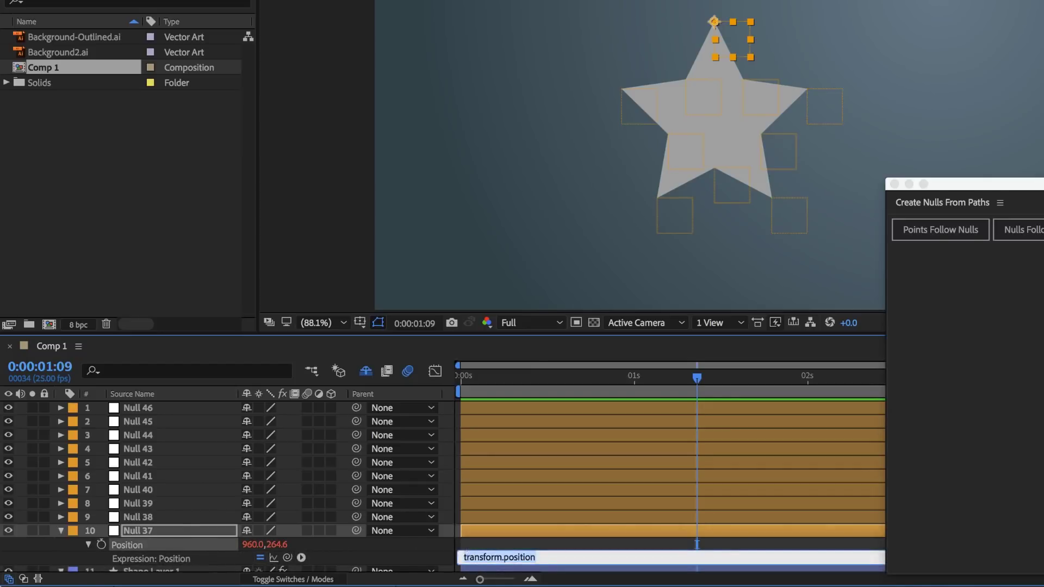
{"action": "type", "text": "wiggle(10,100"}
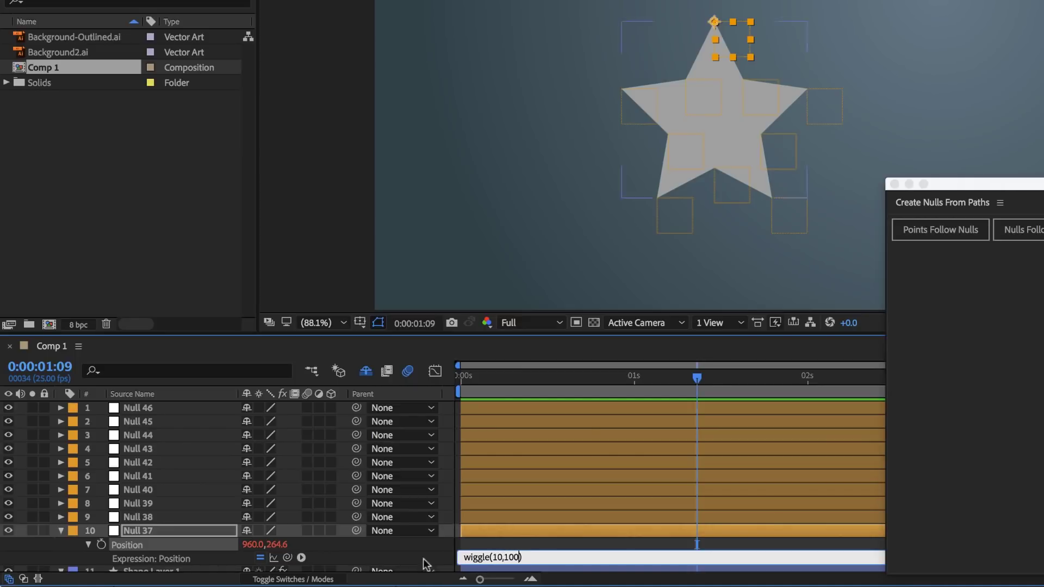
{"action": "left_click", "coordinate": [429, 549]}
{"action": "key", "text": "space"}
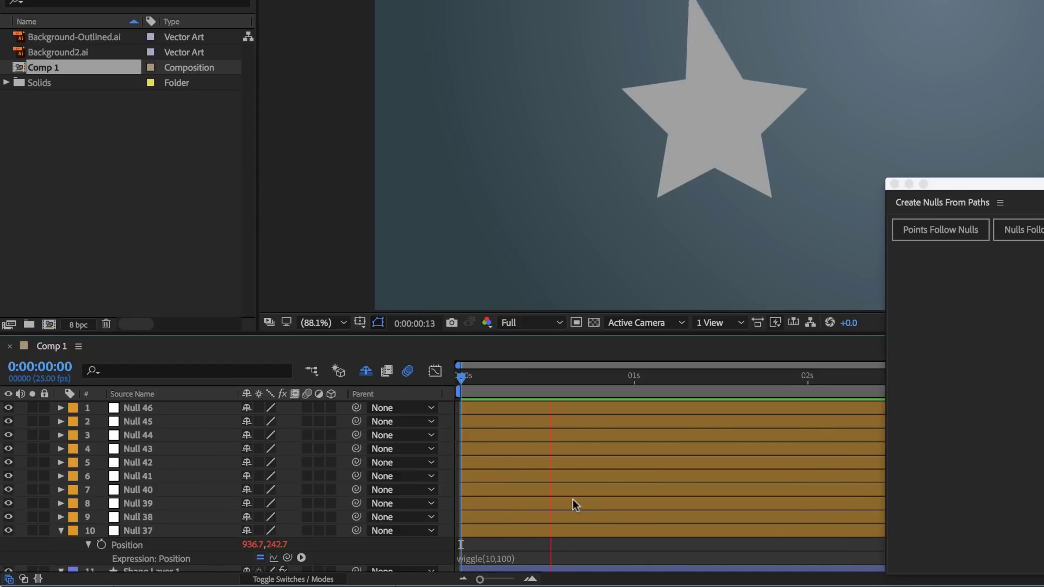
{"action": "key", "text": "space"}
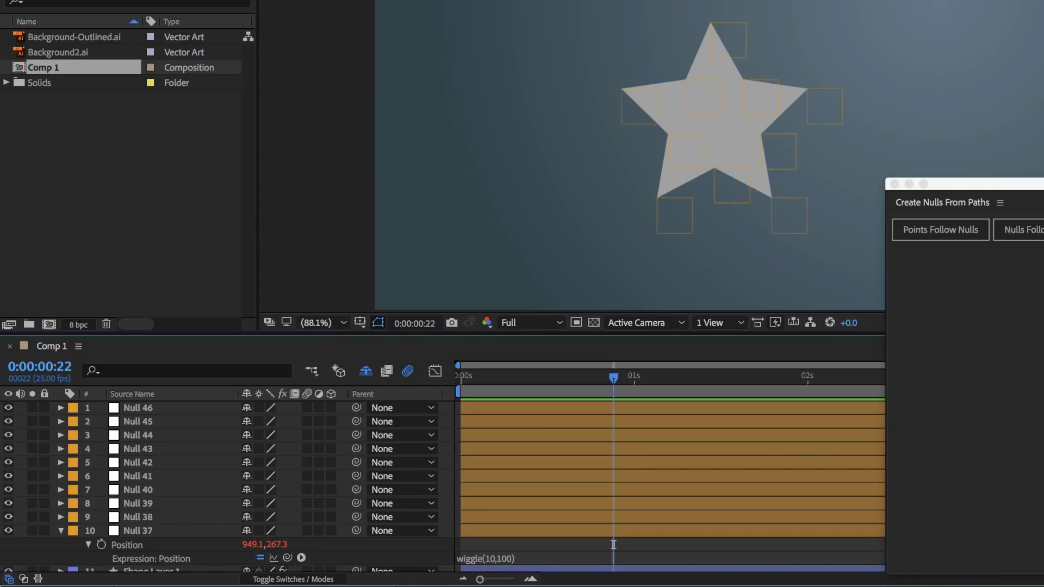
- Clear all layers from Comp 1 and draw a closed three-point grey triangle with the Pen tool
{"action": "key", "text": "super+a"}
{"action": "key", "text": "Delete"}
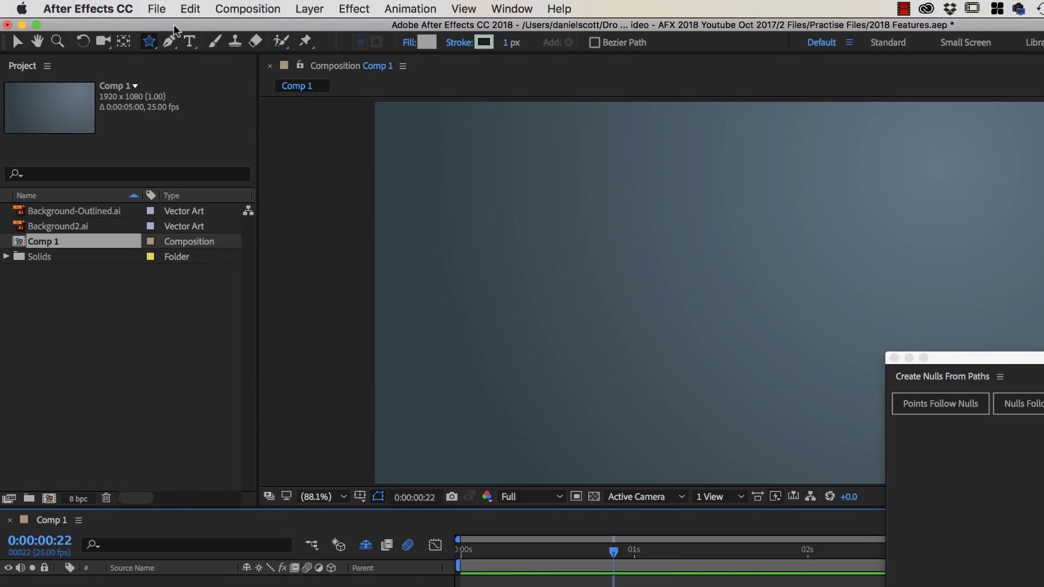
{"action": "left_click", "coordinate": [170, 41]}
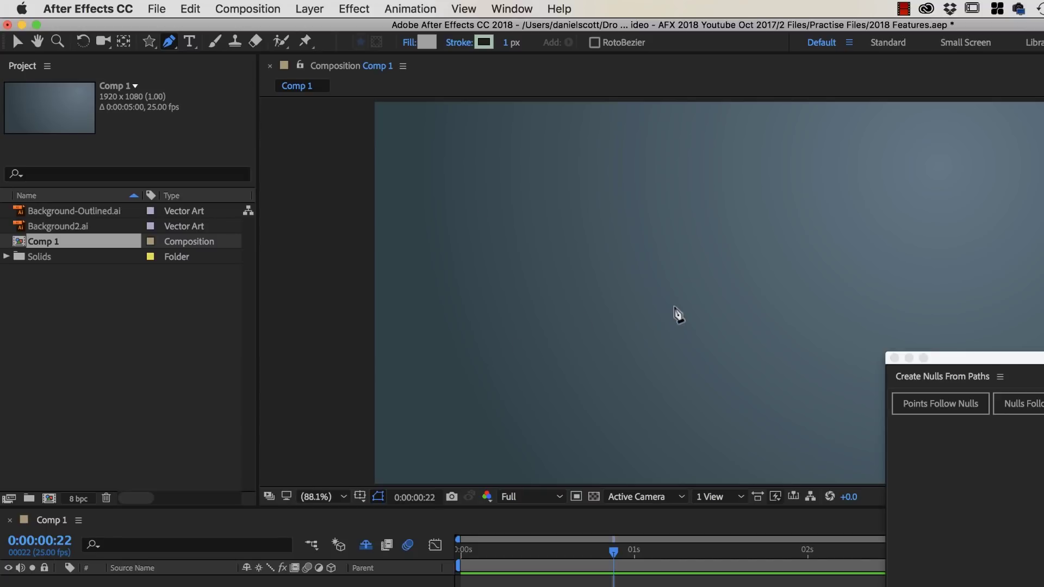
{"action": "left_click", "coordinate": [687, 192]}
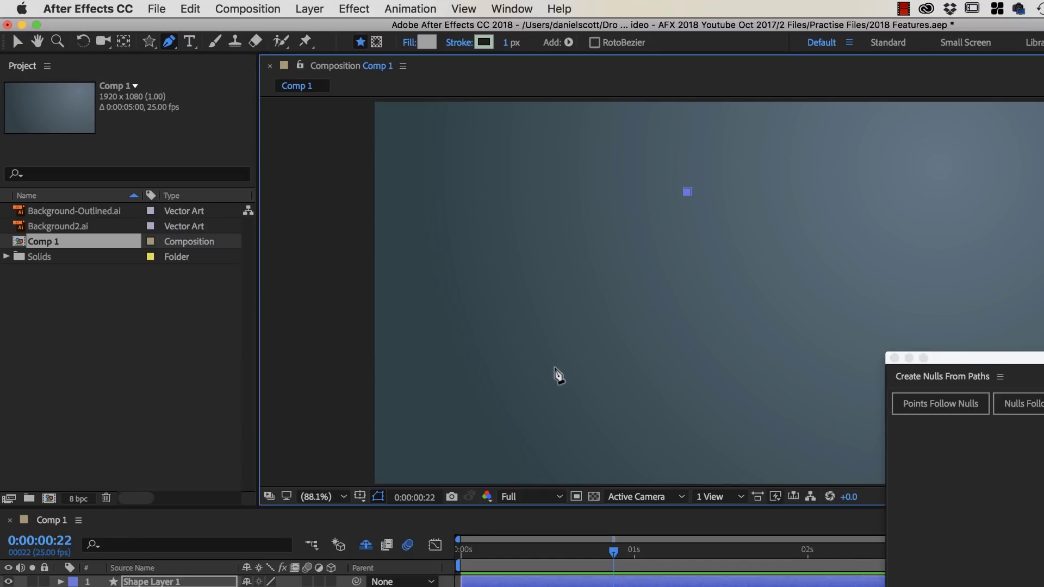
{"action": "left_click", "coordinate": [555, 367]}
{"action": "left_click", "coordinate": [830, 368]}
{"action": "left_click", "coordinate": [687, 192]}
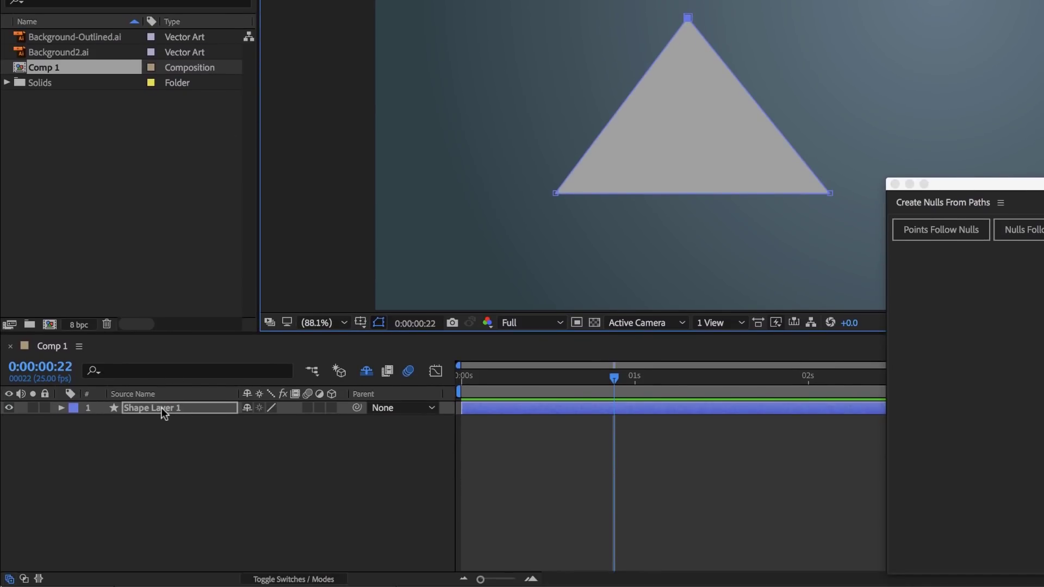
- Try generating nulls for the triangle's points from the Create Nulls From Paths panel
{"action": "left_click", "coordinate": [161, 408]}
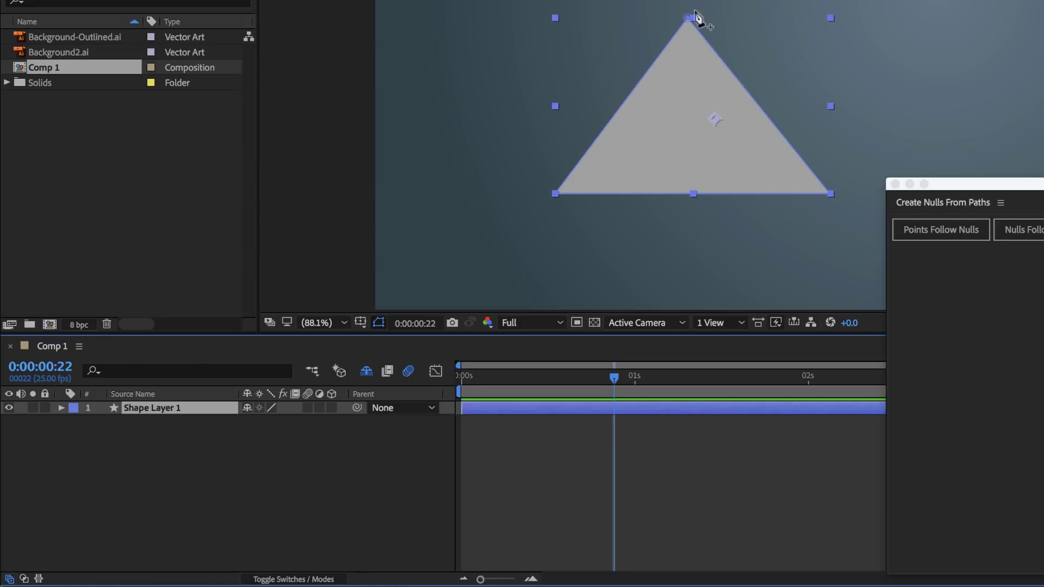
{"action": "left_click", "coordinate": [922, 246]}
{"action": "left_click", "coordinate": [944, 230]}
- Dismiss the no-paths error, select the triangle's Path and create nulls 47–49 on its corners
{"action": "left_click", "coordinate": [805, 113]}
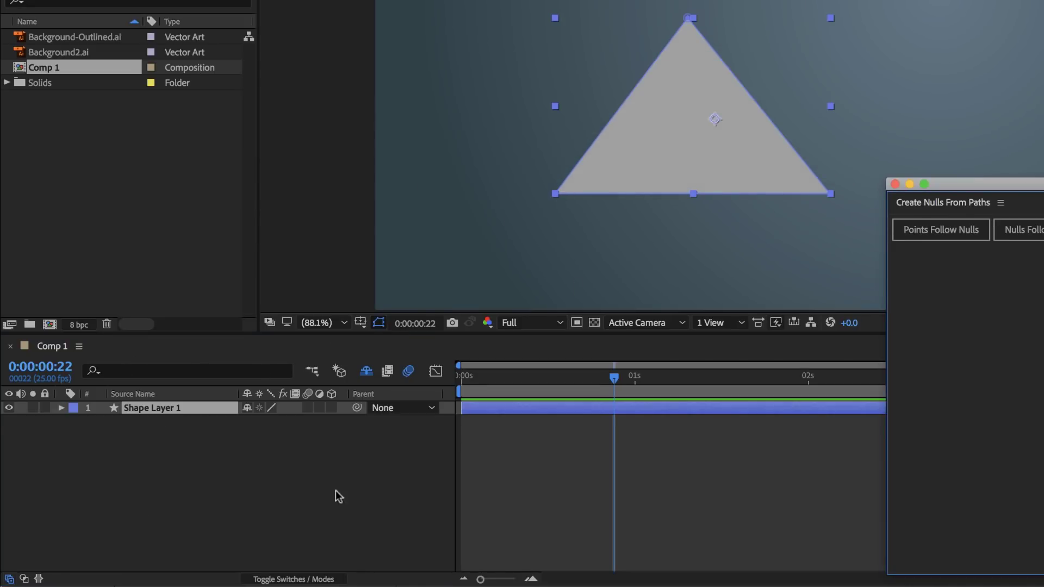
{"action": "left_click", "coordinate": [63, 408]}
{"action": "left_click", "coordinate": [76, 436]}
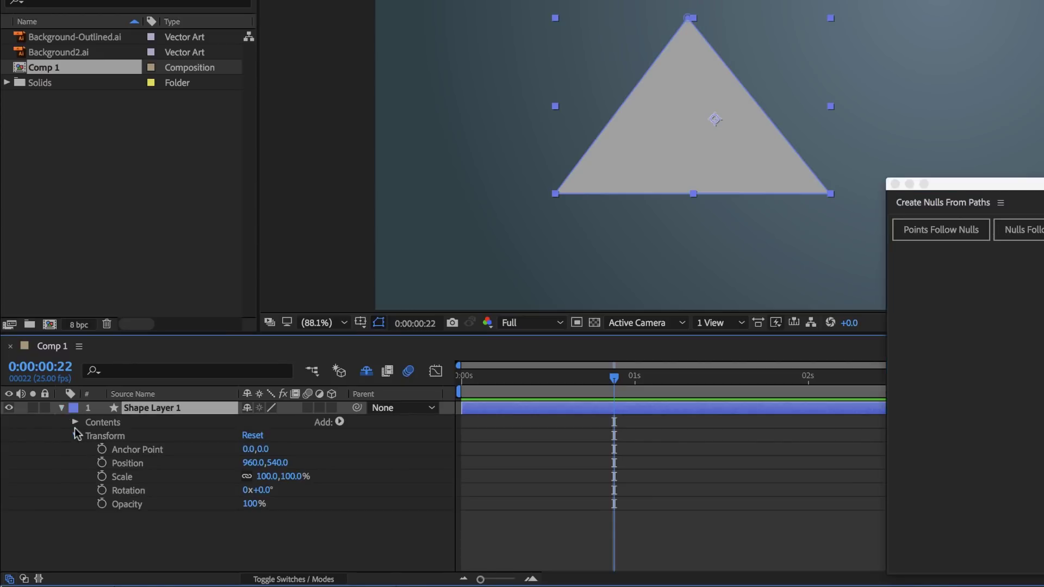
{"action": "left_click", "coordinate": [76, 423]}
{"action": "left_click", "coordinate": [107, 437]}
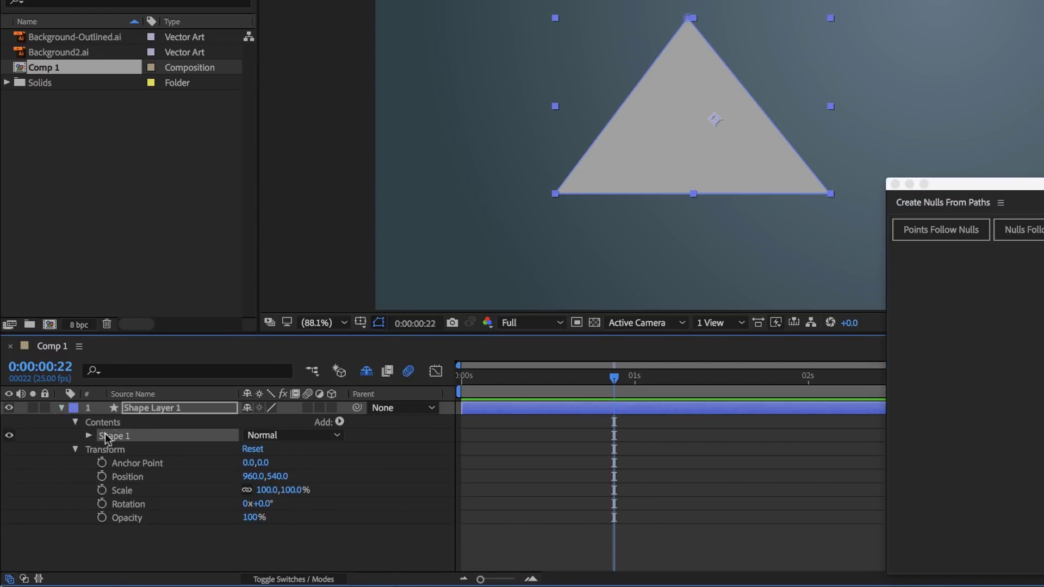
{"action": "left_click", "coordinate": [91, 436]}
{"action": "left_click", "coordinate": [125, 450]}
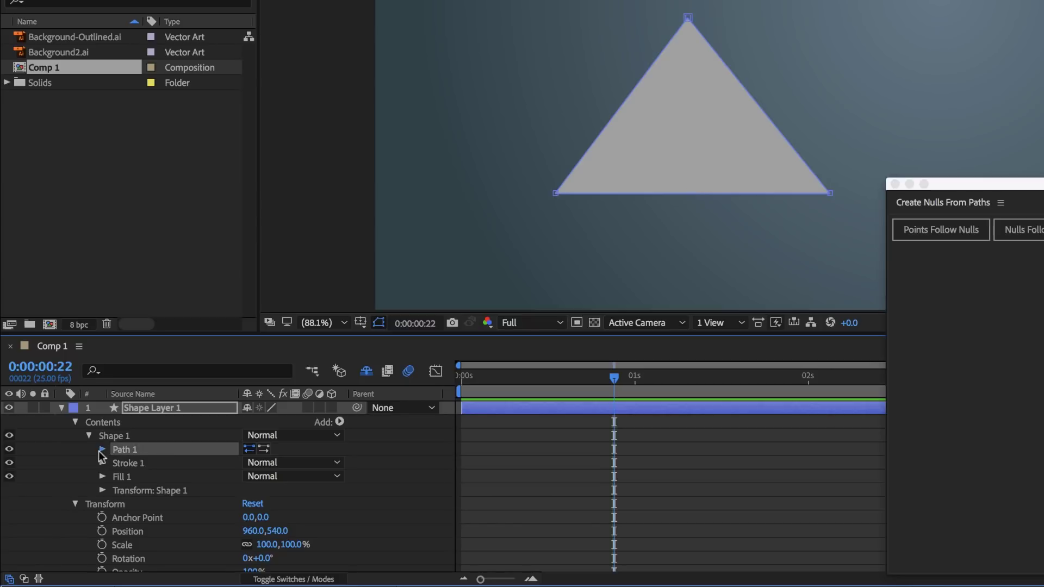
{"action": "left_click", "coordinate": [101, 450]}
{"action": "left_click", "coordinate": [146, 463]}
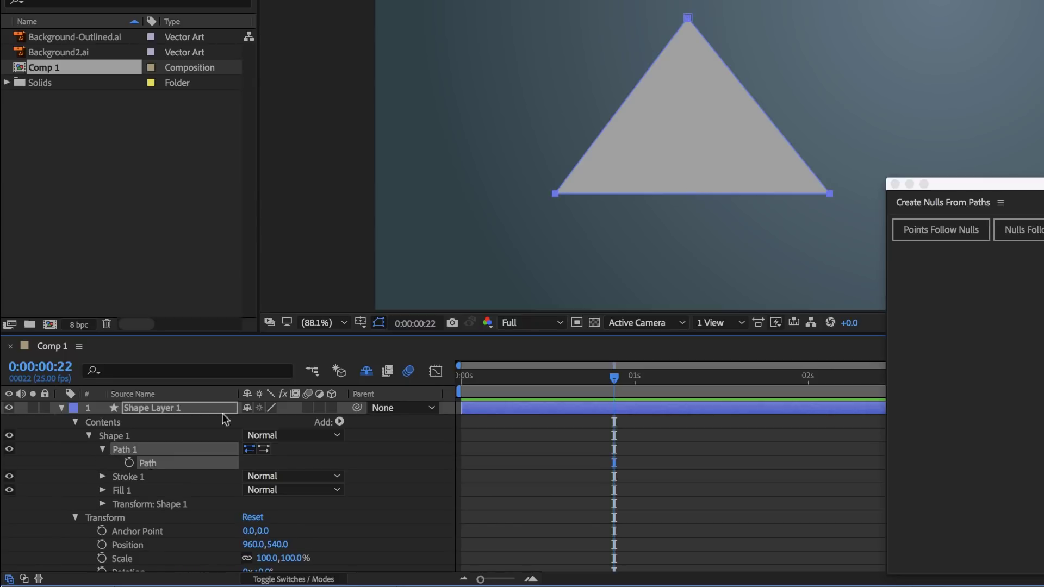
{"action": "left_click", "coordinate": [938, 228]}
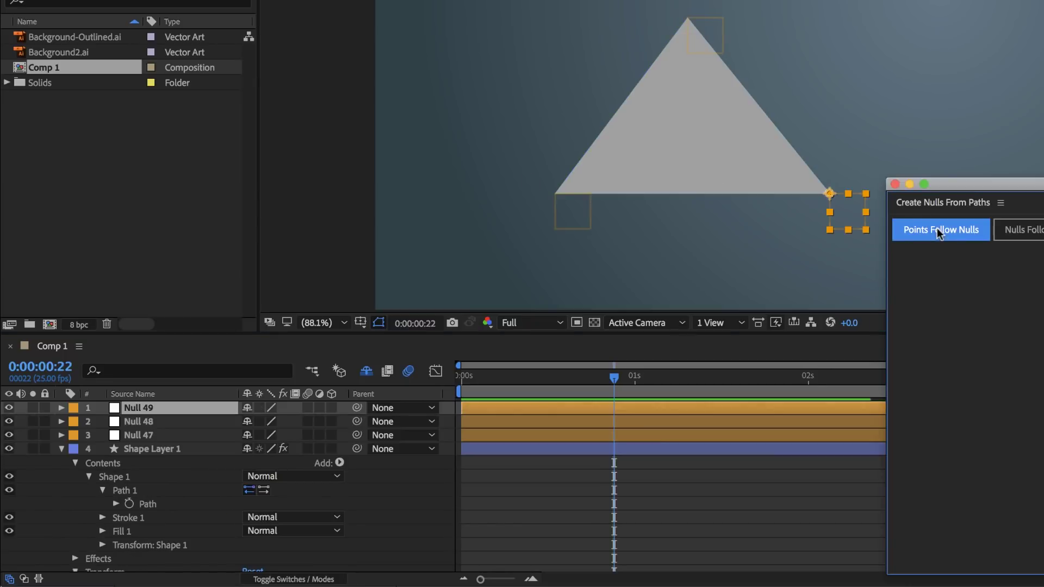
- Select Null 47 at the top corner and show its Position at the timeline start
{"action": "left_click", "coordinate": [130, 421]}
{"action": "left_click", "coordinate": [130, 435]}
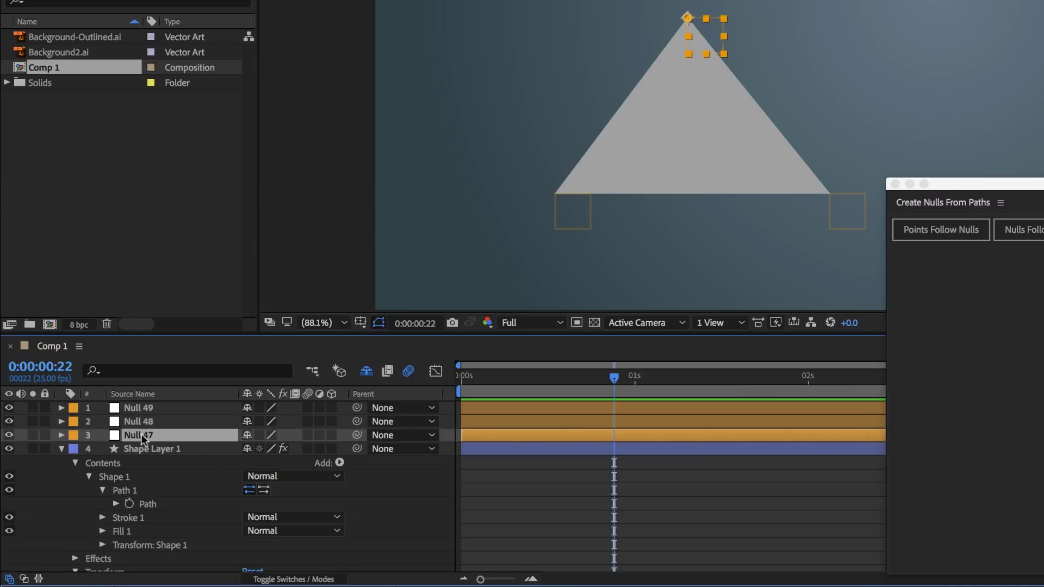
{"action": "left_click", "coordinate": [62, 449]}
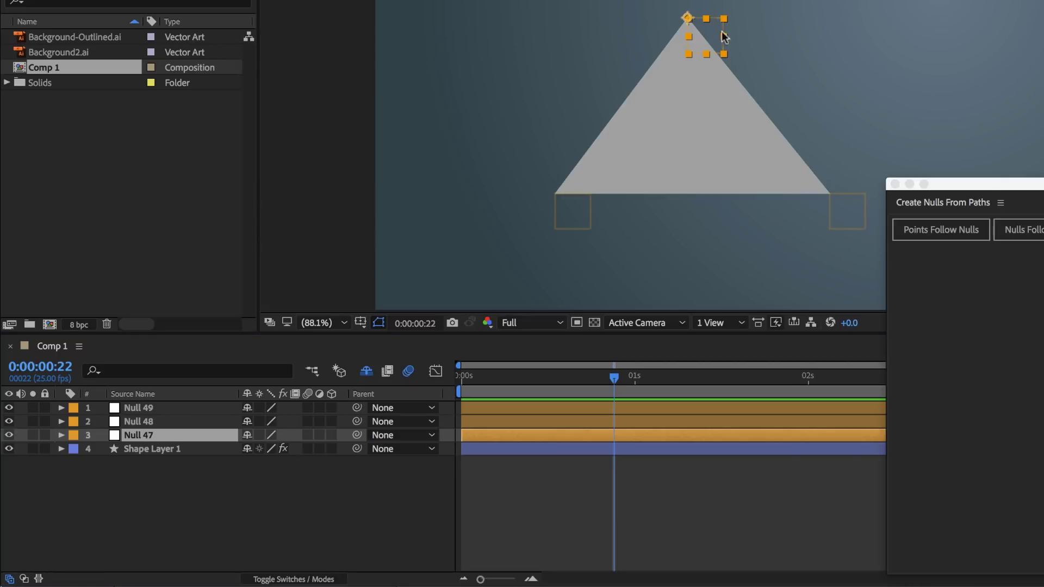
{"action": "key", "text": "p"}
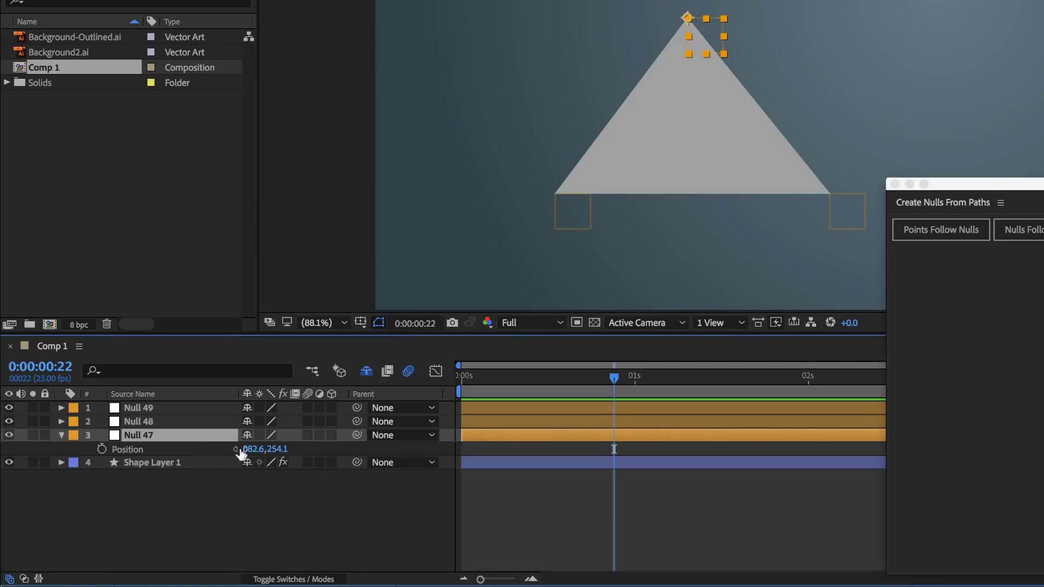
{"action": "key", "text": "Home"}
- Keyframe Null 47's Position so the apex springs up from flat and bounces, settling at 1:05
{"action": "left_click", "coordinate": [102, 449]}
{"action": "left_click_drag", "start_coordinate": [278, 450], "coordinate": [613, 489]}
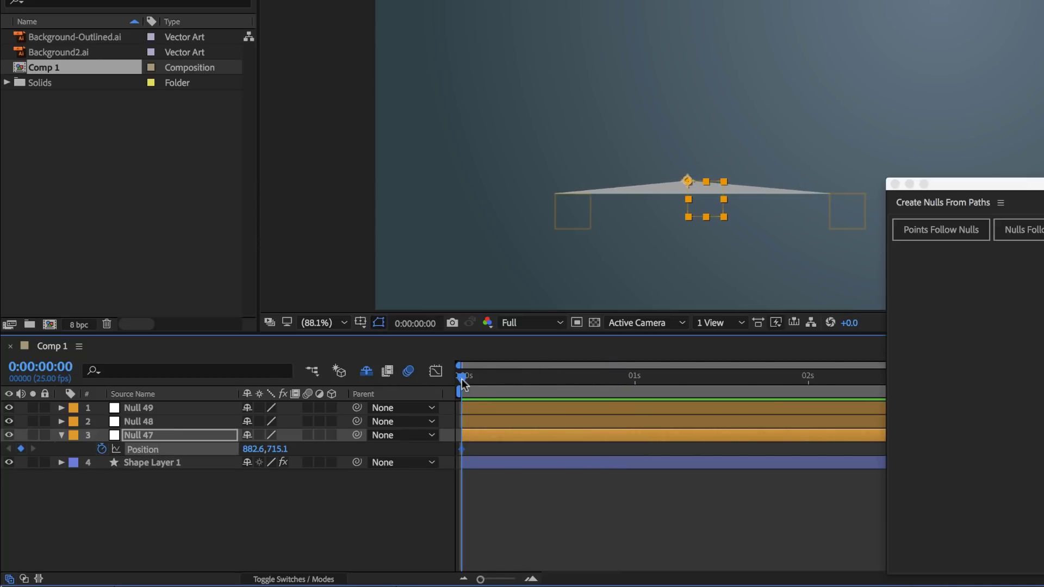
{"action": "left_click_drag", "start_coordinate": [462, 377], "coordinate": [572, 377]}
{"action": "left_click_drag", "start_coordinate": [277, 449], "coordinate": [4, 390]}
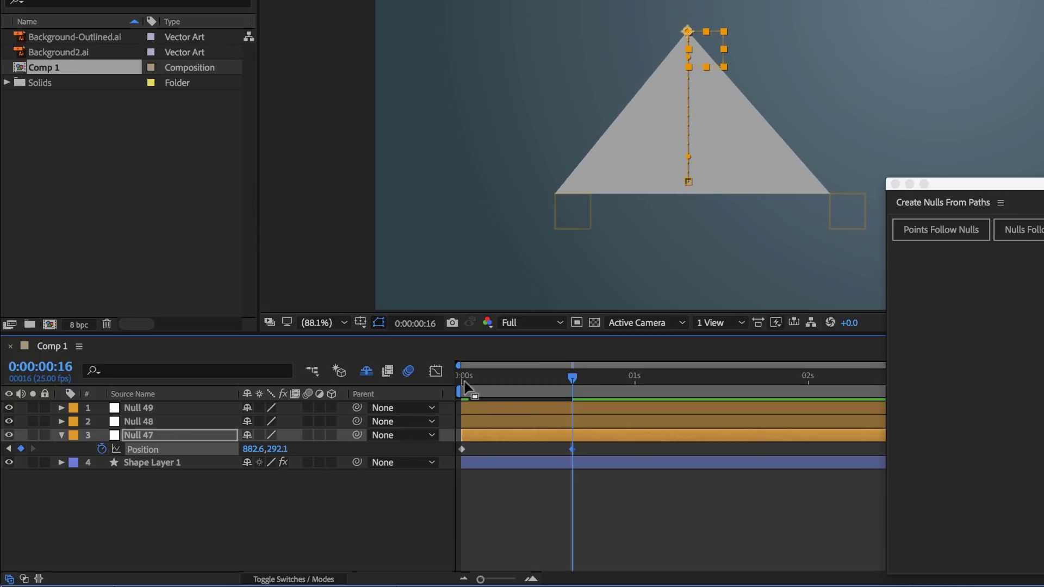
{"action": "left_click_drag", "start_coordinate": [569, 376], "coordinate": [607, 381]}
{"action": "left_click_drag", "start_coordinate": [275, 457], "coordinate": [373, 452]}
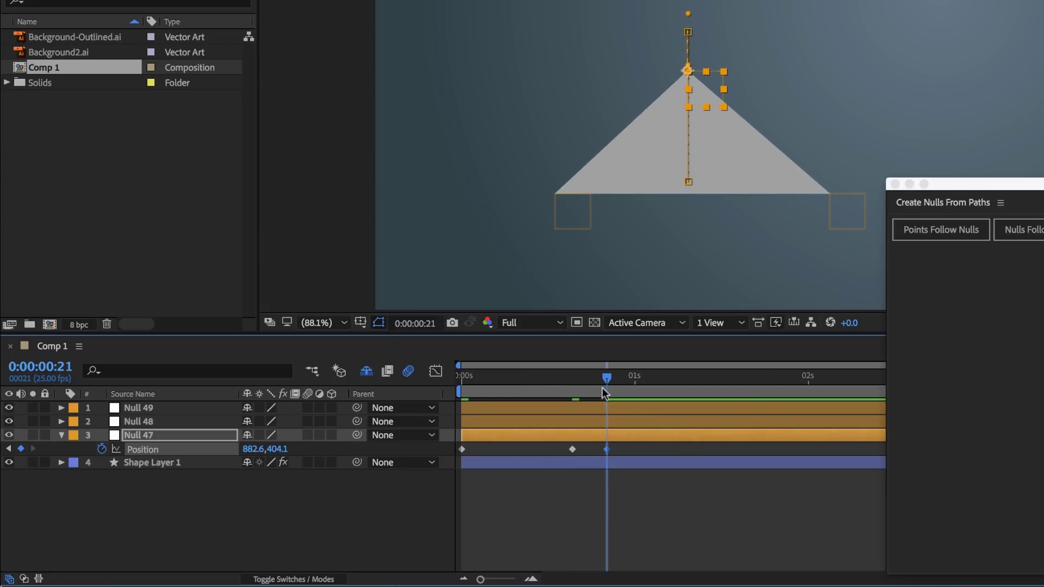
{"action": "left_click_drag", "start_coordinate": [622, 380], "coordinate": [635, 380]}
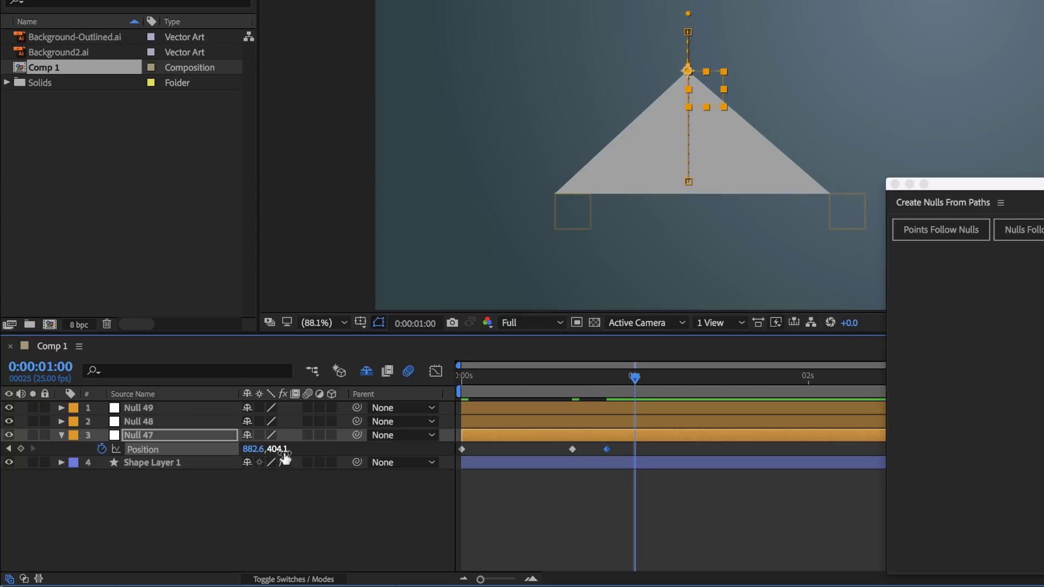
{"action": "left_click_drag", "start_coordinate": [274, 450], "coordinate": [227, 450]}
{"action": "left_click_drag", "start_coordinate": [641, 377], "coordinate": [657, 379]}
{"action": "left_click_drag", "start_coordinate": [277, 450], "coordinate": [307, 452]}
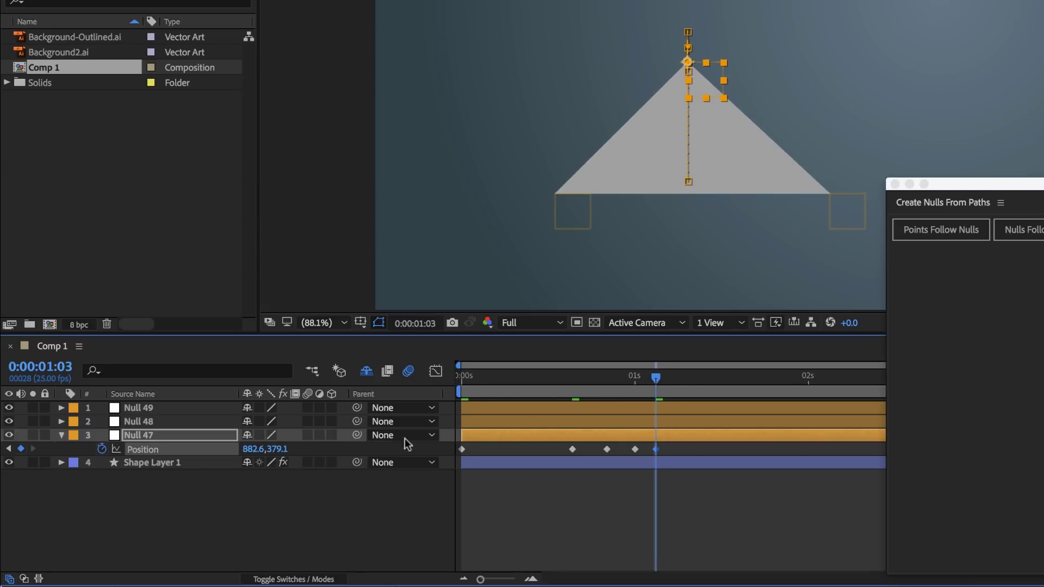
{"action": "left_click", "coordinate": [670, 380]}
{"action": "left_click_drag", "start_coordinate": [284, 452], "coordinate": [271, 449]}
- Apply Easy Ease to all six keyframes, end the work area after them, and preview
{"action": "left_click", "coordinate": [555, 451]}
{"action": "left_click_drag", "start_coordinate": [688, 440], "coordinate": [445, 459]}
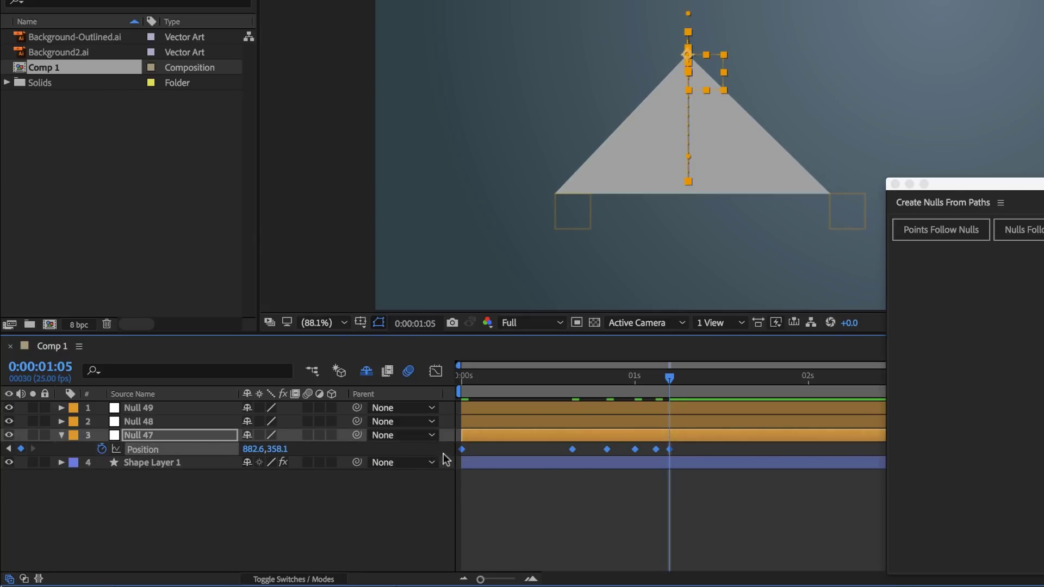
{"action": "right_click", "coordinate": [573, 450]}
{"action": "mouse_move", "coordinate": [723, 573]}
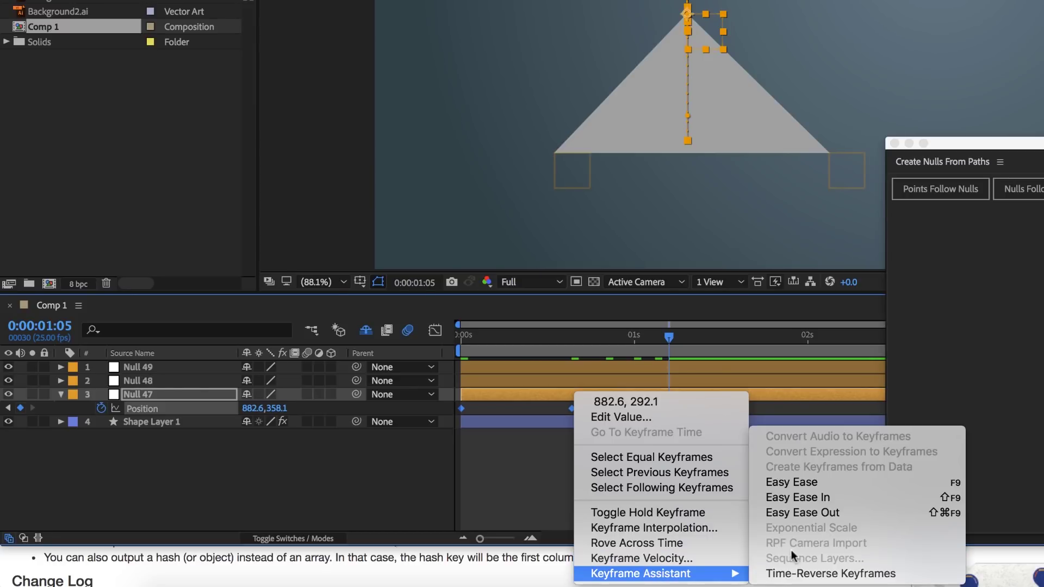
{"action": "left_click", "coordinate": [808, 481]}
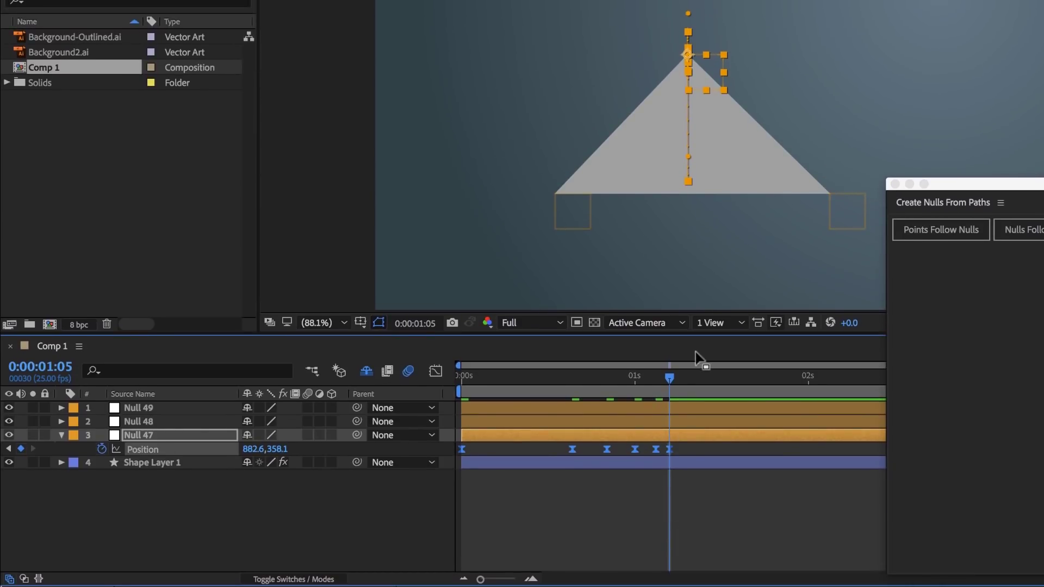
{"action": "left_click_drag", "start_coordinate": [696, 377], "coordinate": [711, 378]}
{"action": "key", "text": "n"}
{"action": "key", "text": "space"}
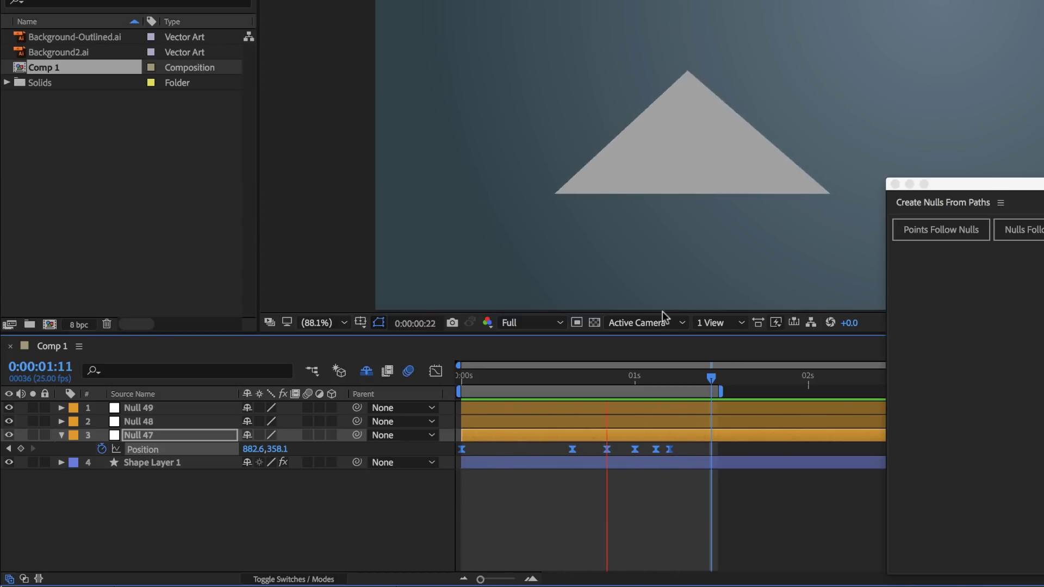
{"action": "key", "text": "space"}
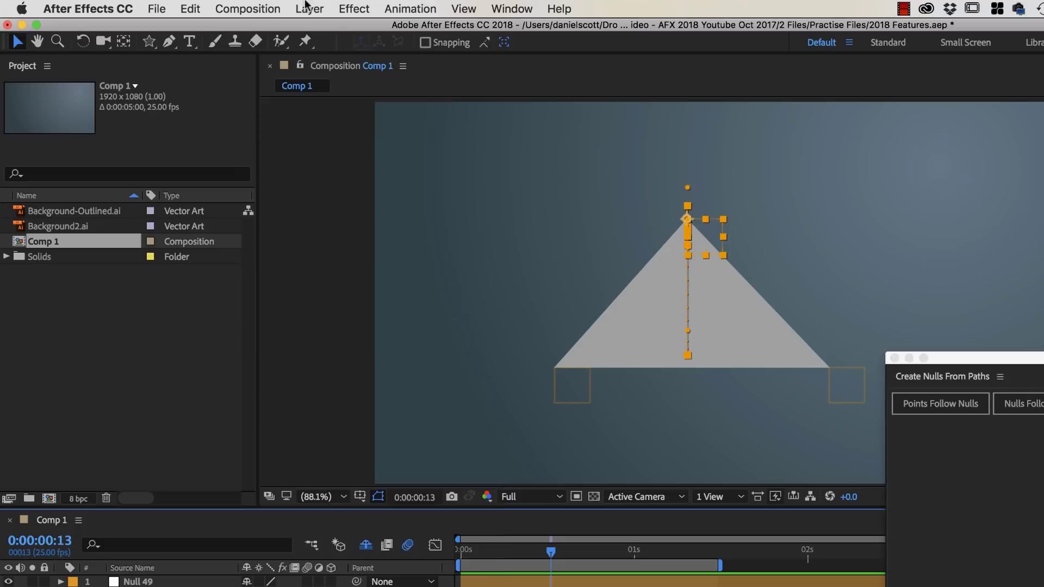
{"action": "left_click", "coordinate": [309, 9]}
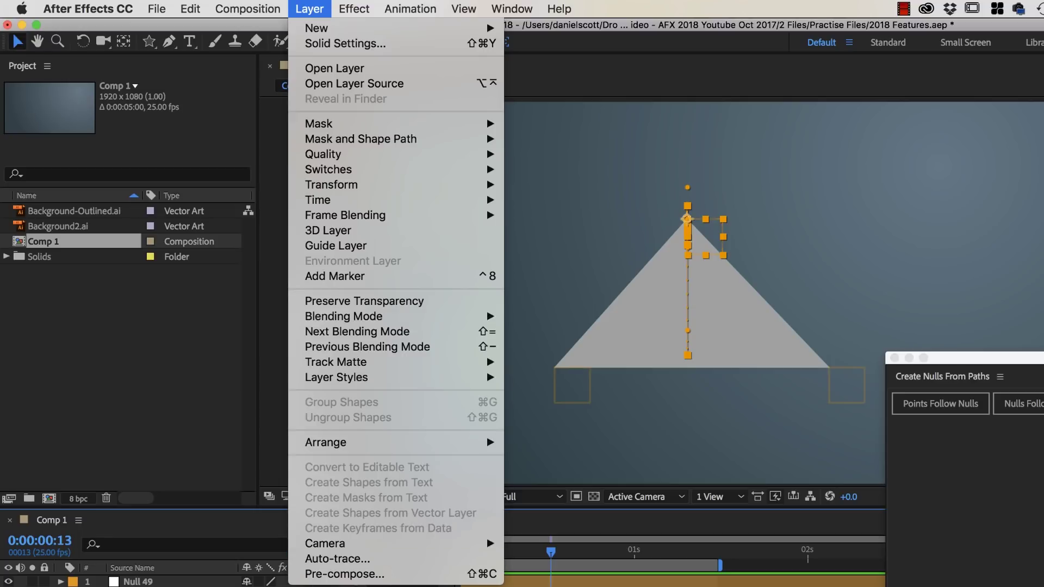
{"action": "key", "text": "Escape"}
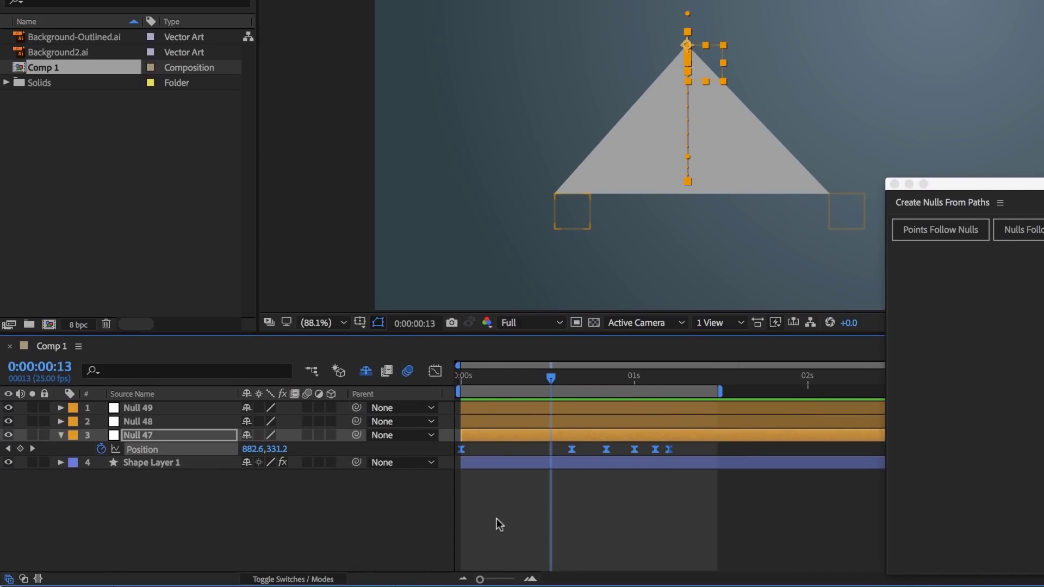
- Close the Create Nulls From Paths panel and delete all triangle demo layers
{"action": "left_click", "coordinate": [894, 183]}
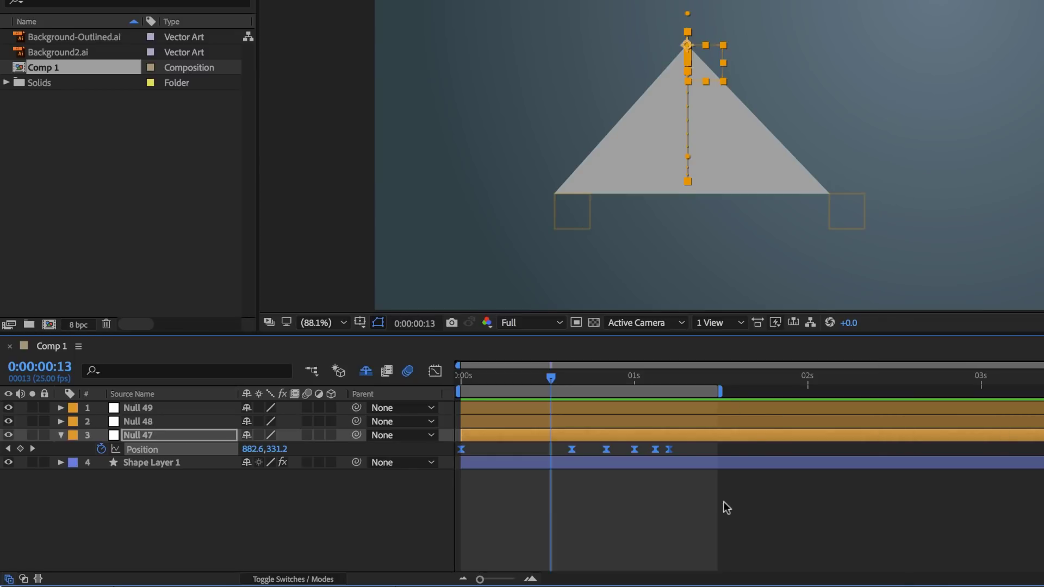
{"action": "key", "text": "ctrl+a"}
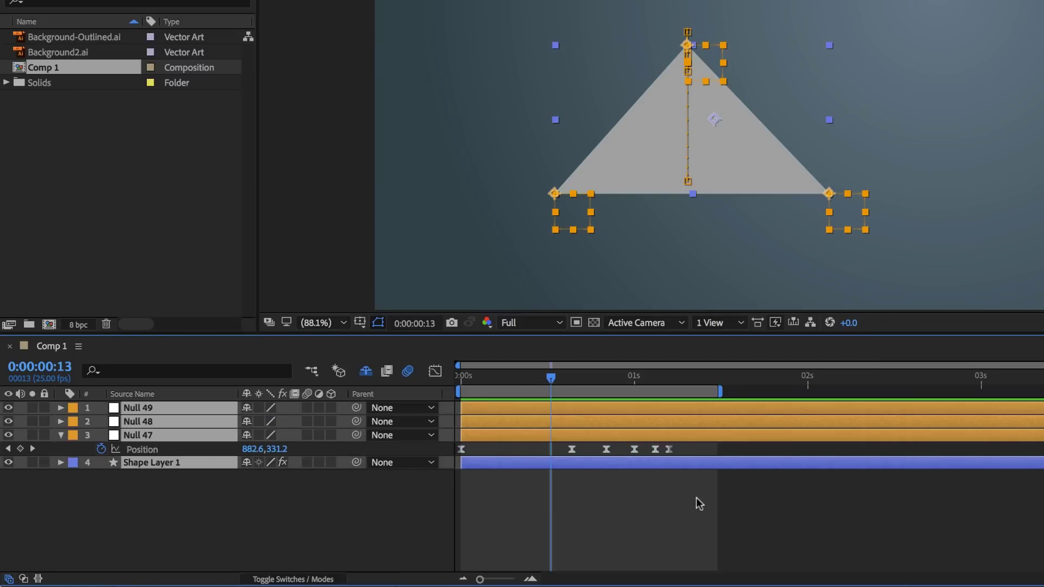
{"action": "key", "text": "Delete"}
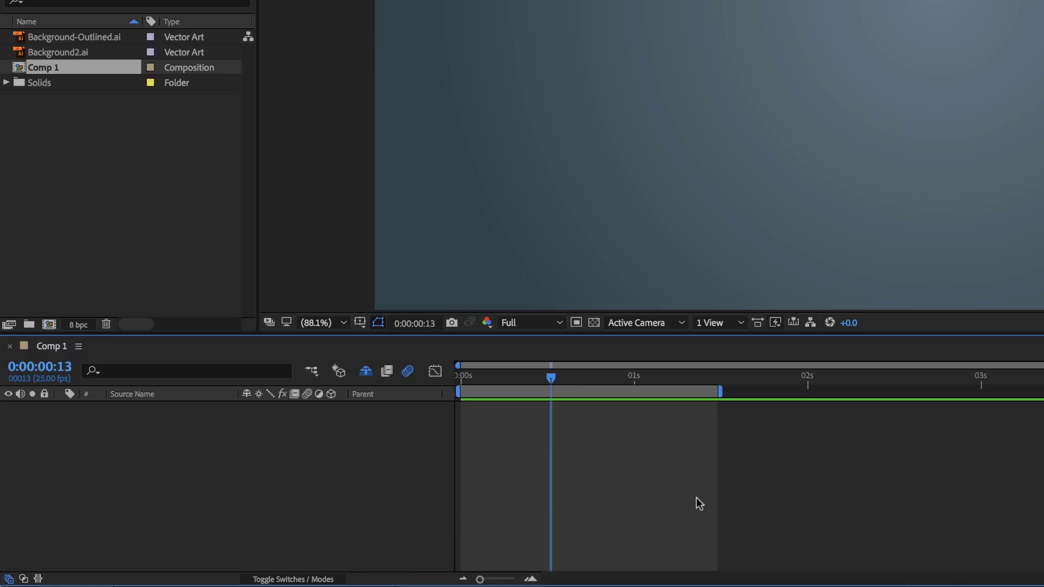
{"action": "left_click", "coordinate": [145, 184]}
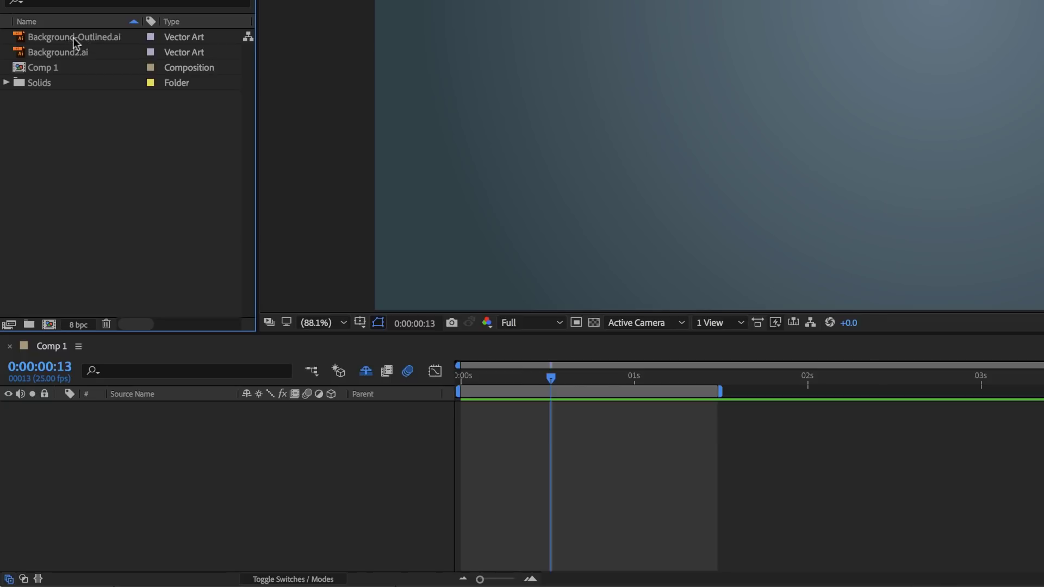
- Add Background-Outlined.ai centred in the comp, remove Background2.ai, and lock the chart layer
{"action": "left_click_drag", "start_coordinate": [62, 53], "coordinate": [344, 112]}
{"action": "left_click_drag", "start_coordinate": [66, 36], "coordinate": [567, 87]}
{"action": "left_click_drag", "start_coordinate": [568, 167], "coordinate": [718, 215]}
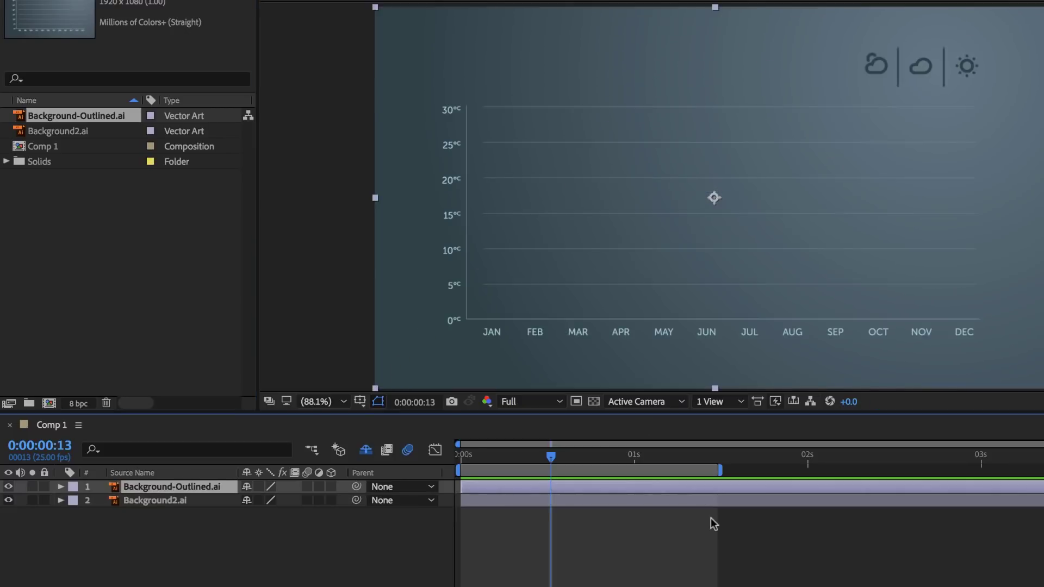
{"action": "left_click", "coordinate": [640, 562]}
{"action": "left_click", "coordinate": [185, 489]}
{"action": "left_click", "coordinate": [182, 501]}
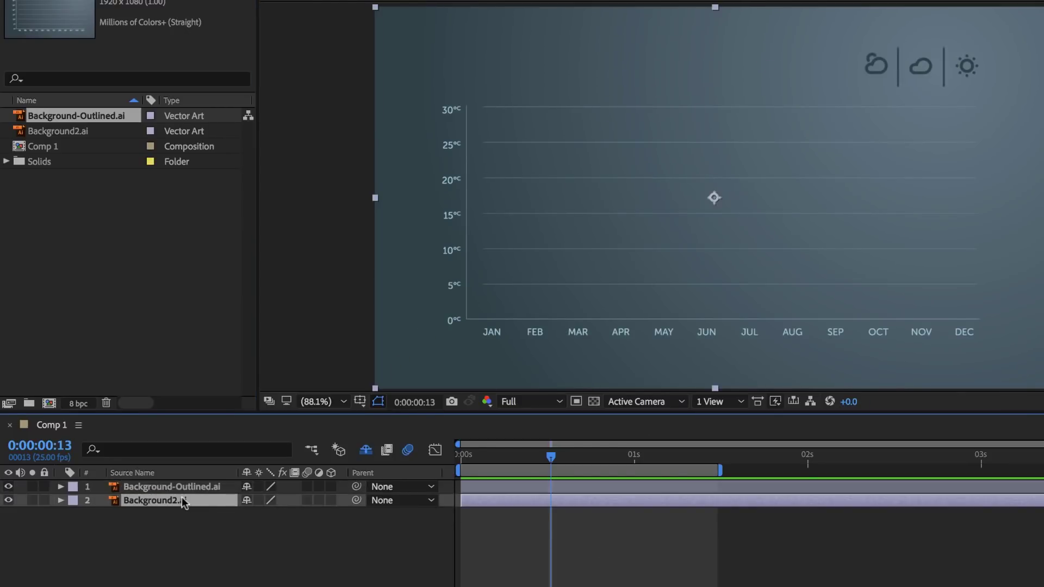
{"action": "key", "text": "Delete"}
{"action": "left_click", "coordinate": [44, 487]}
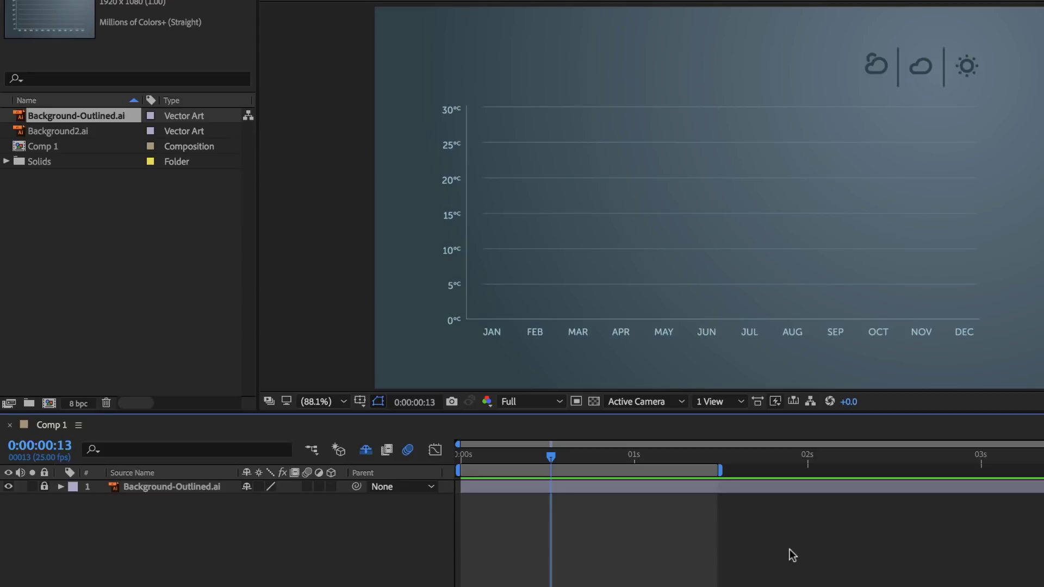
- Paste the Dublin weather data from Excel into csvjson.com, convert it to JSON, and select the output
{"action": "key", "text": "super+Tab"}
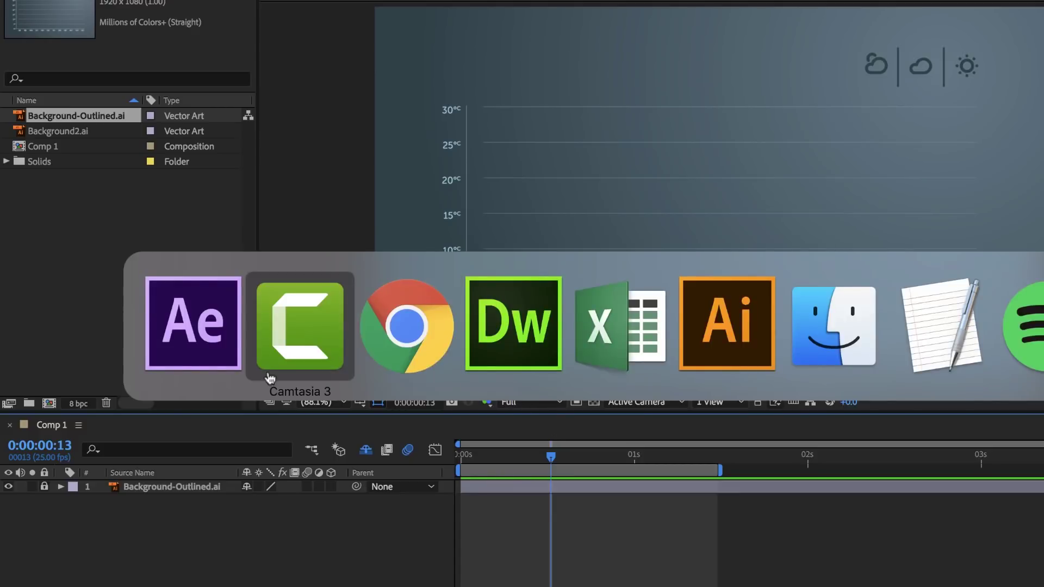
{"action": "left_click", "coordinate": [592, 326]}
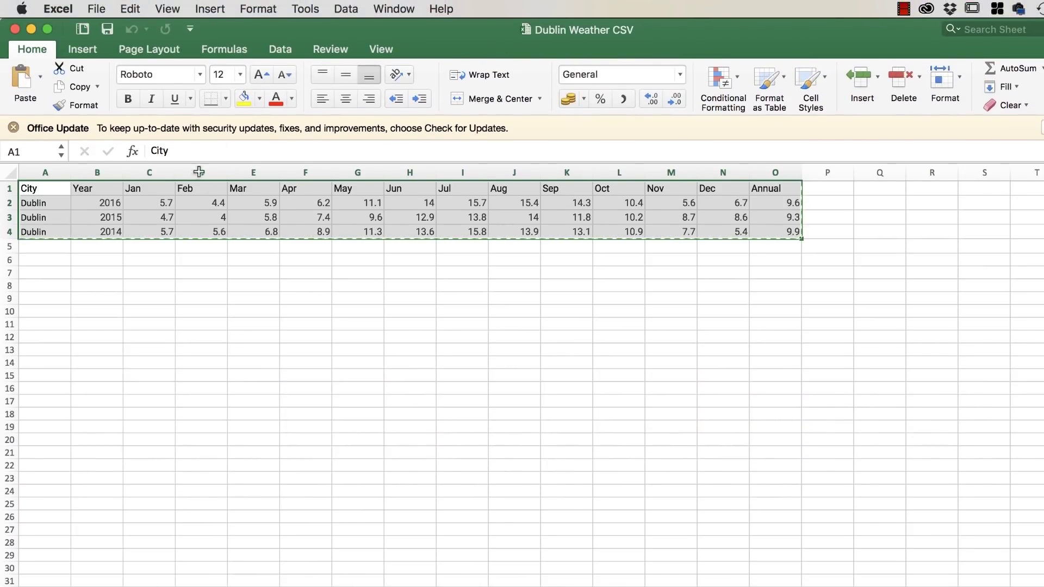
{"action": "key", "text": "super+Tab"}
{"action": "key", "text": "Tab"}
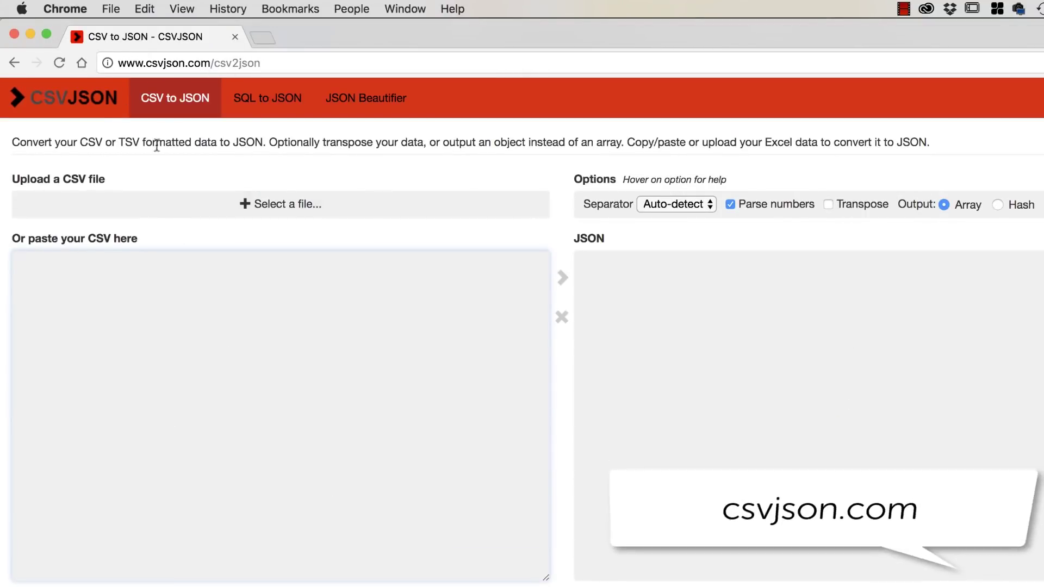
{"action": "type", "text": "City\tYear\tJan\tFeb\tMar\tApr\tMay\tJun\tJul\tAug\tSep\tOct\tNov\tDec\tAnnual Dublin\t2016\t5.7\t4.4\t5.9\t6.2\t11.1\t14\t15.7\t15.4\t14.3\t10.4\t5.6\t6.7\t9.6 Dublin\t2015\t4.7\t4\t5.8\t7.4\t9.6\t12.9\t13.8\t14\t11.8\t10.2\t8.7\t8.6\t9.3 Dublin\t2014\t5.7\t5.6\t6.8\t8.9\t11.3\t13.6\t15.8\t13.9\t13.1\t10.9\t7.7\t5.4\t9.9"}
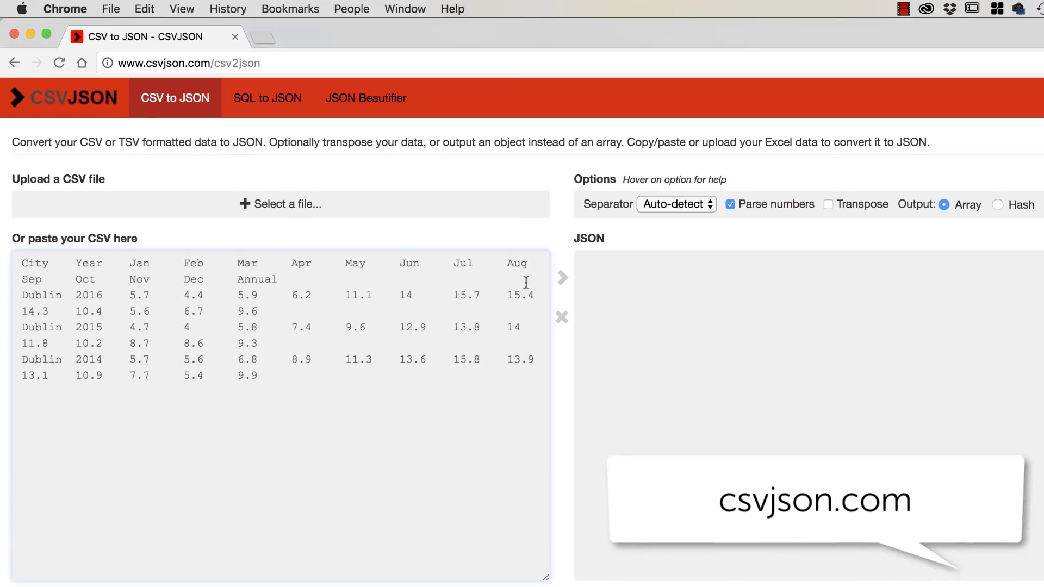
{"action": "left_click", "coordinate": [563, 287]}
{"action": "left_click", "coordinate": [666, 309]}
{"action": "key", "text": "super+a"}
{"action": "key", "text": "super+c"}
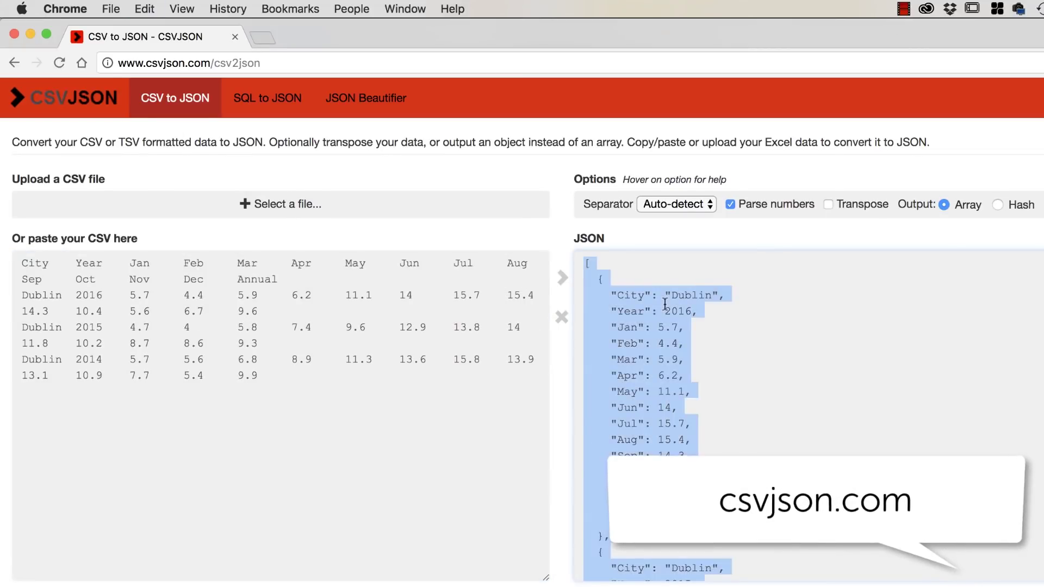
{"action": "key", "text": "super+Tab"}
{"action": "key", "text": "super+Tab"}
{"action": "key", "text": "super+Tab"}
{"action": "key", "text": "super+Tab"}
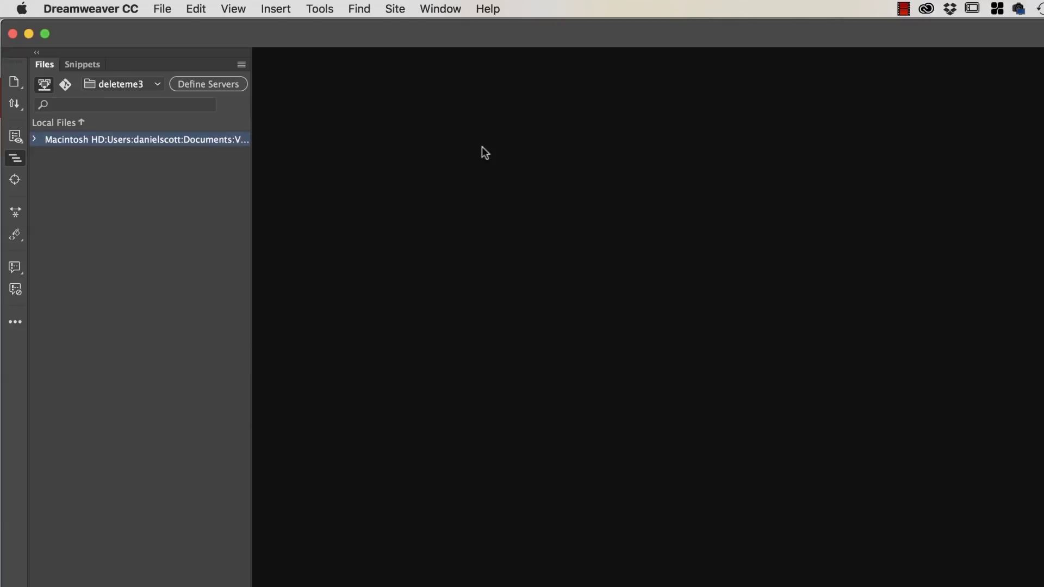
- Create a new JSON document in Dreamweaver and paste in the Dublin weather data
{"action": "left_click", "coordinate": [162, 9]}
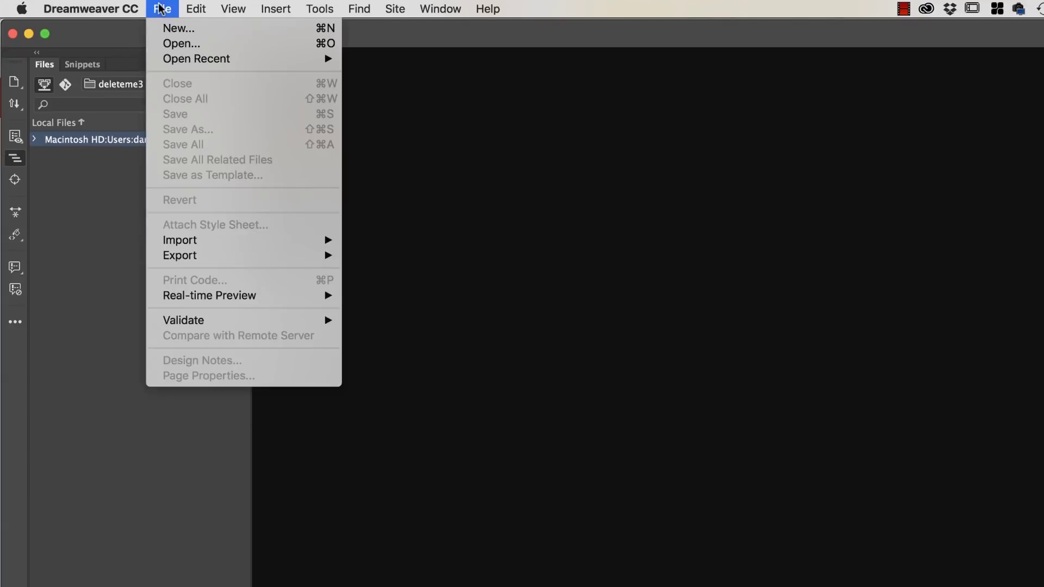
{"action": "left_click", "coordinate": [177, 28]}
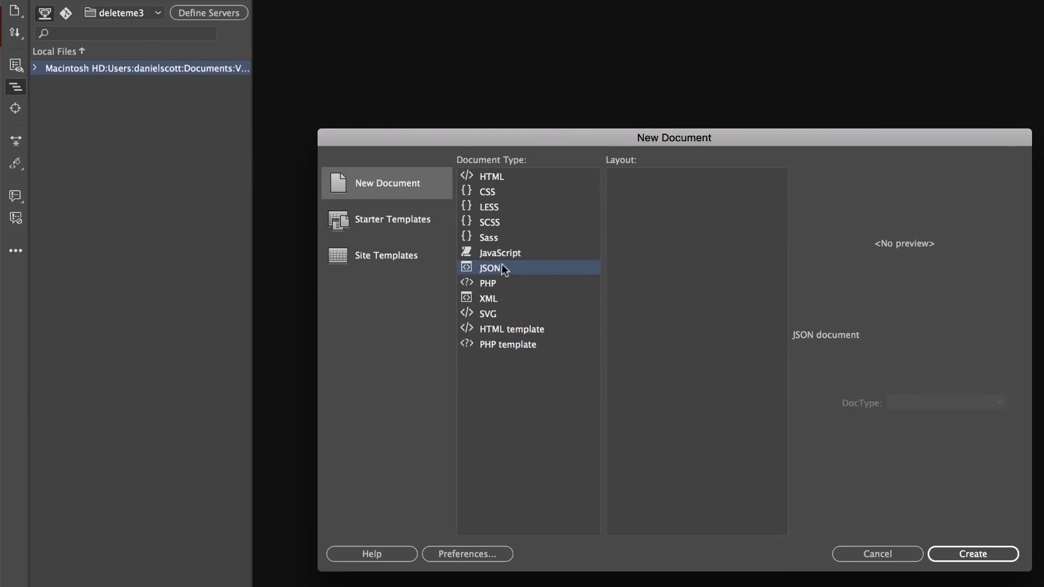
{"action": "left_click", "coordinate": [983, 555]}
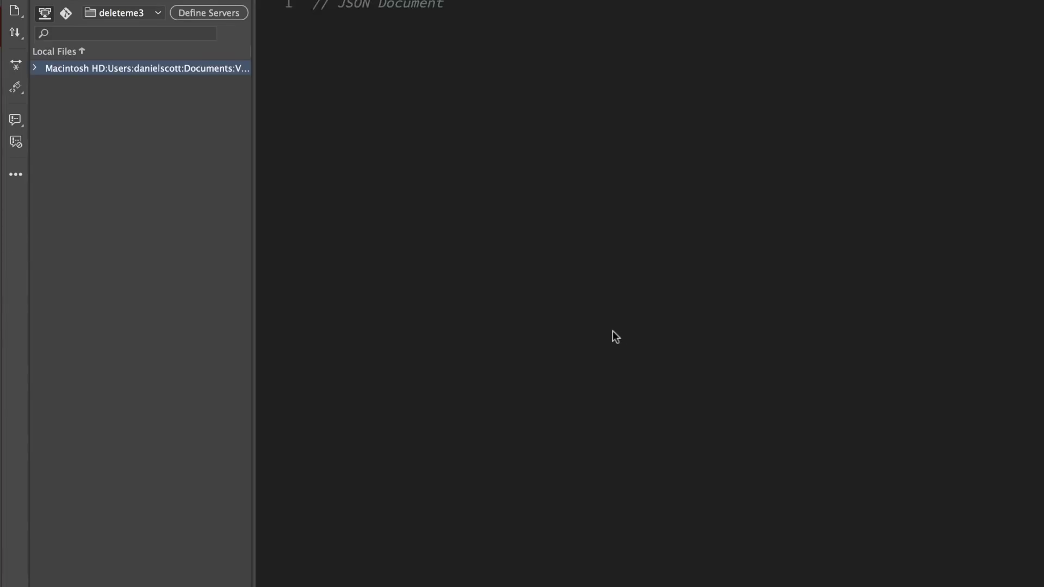
{"action": "key", "text": "super+v"}
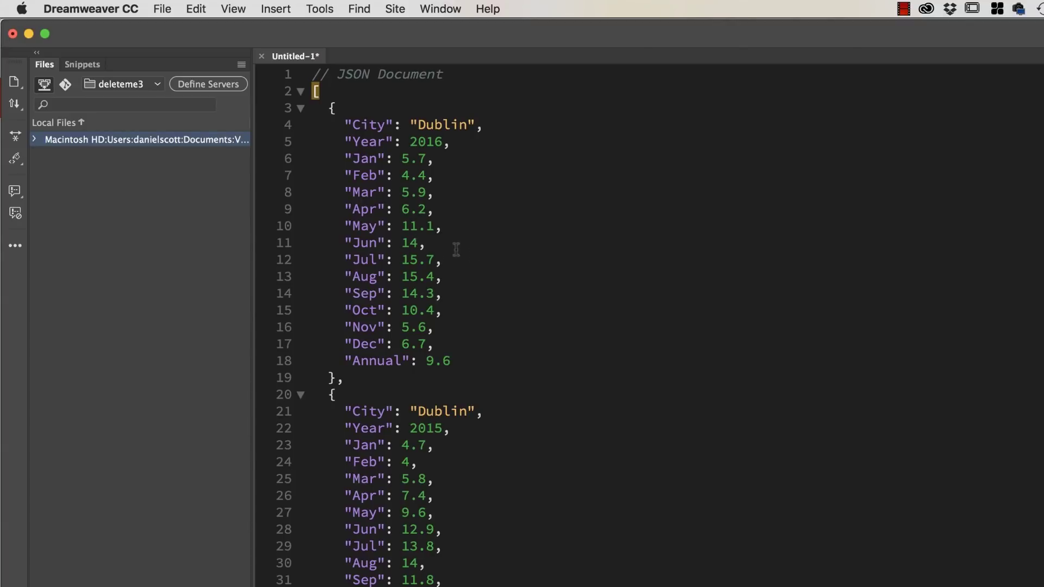
- Inspect the City value Dublin and the January temperature value in the JSON
{"action": "double_click", "coordinate": [441, 125]}
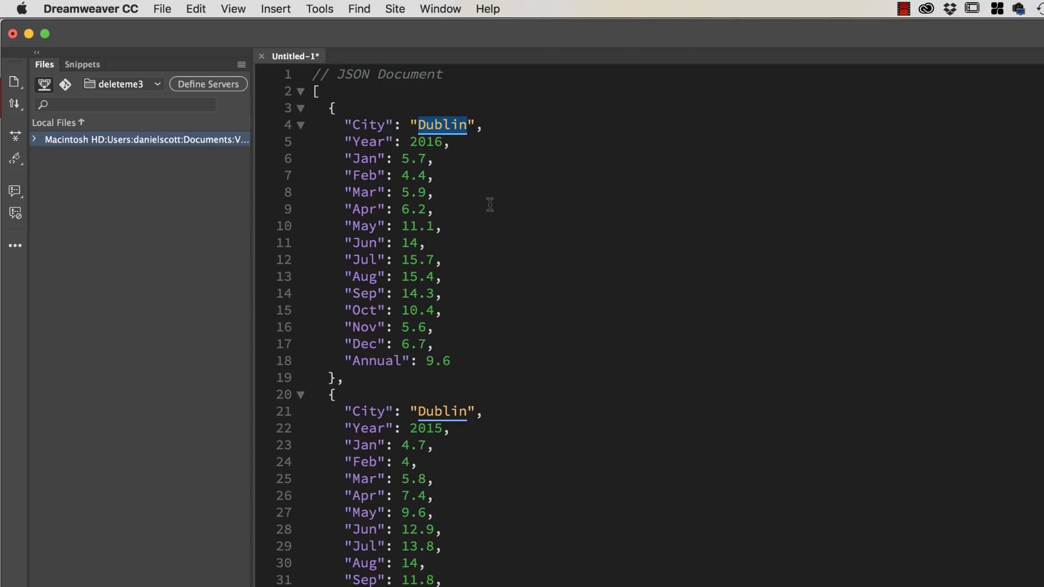
{"action": "left_click", "coordinate": [412, 158]}
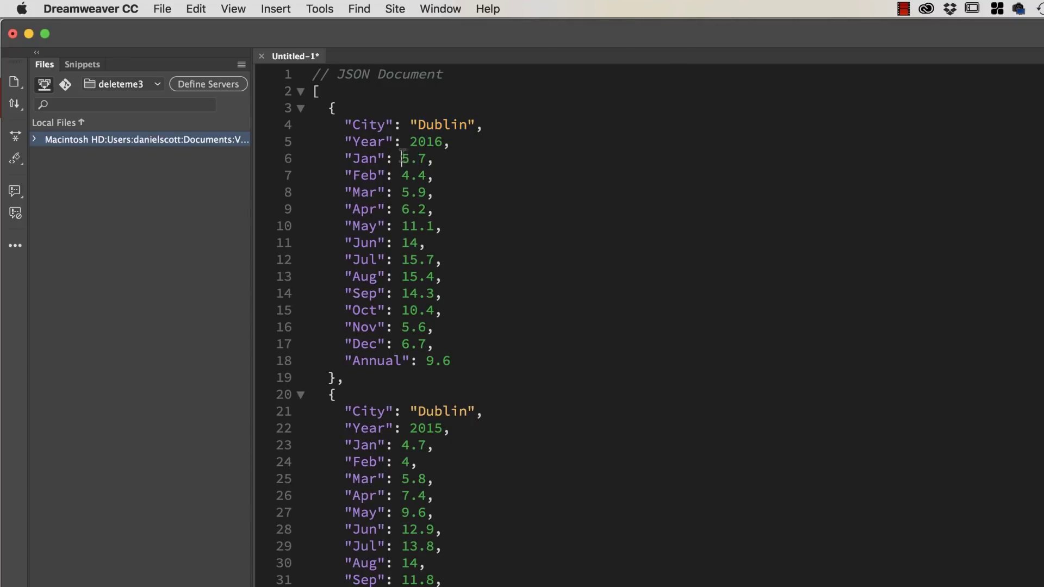
{"action": "double_click", "coordinate": [412, 158]}
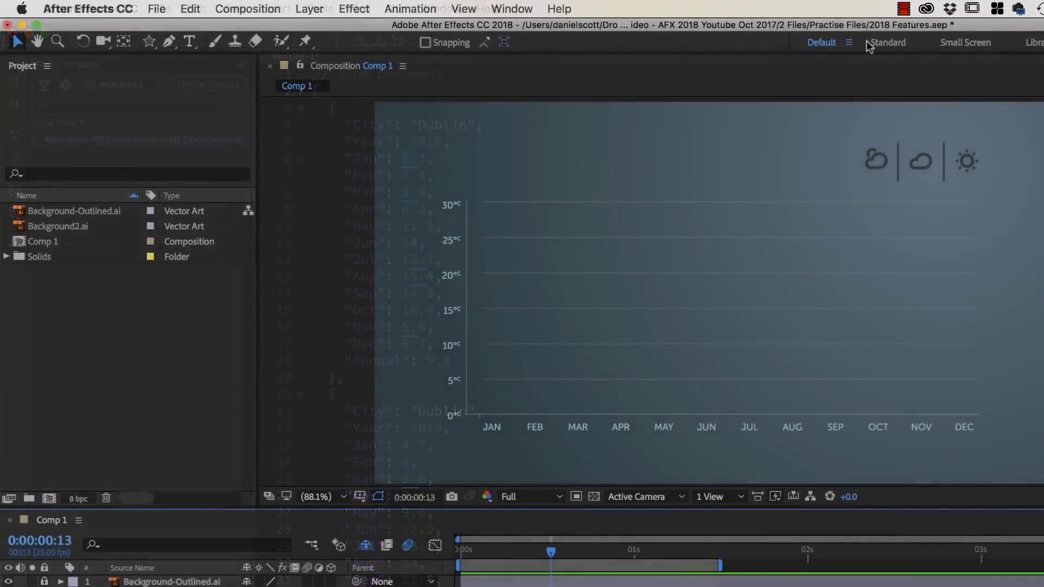
- Import Dublin Weather.json from the Data Files folder into the project
{"action": "left_click", "coordinate": [155, 8]}
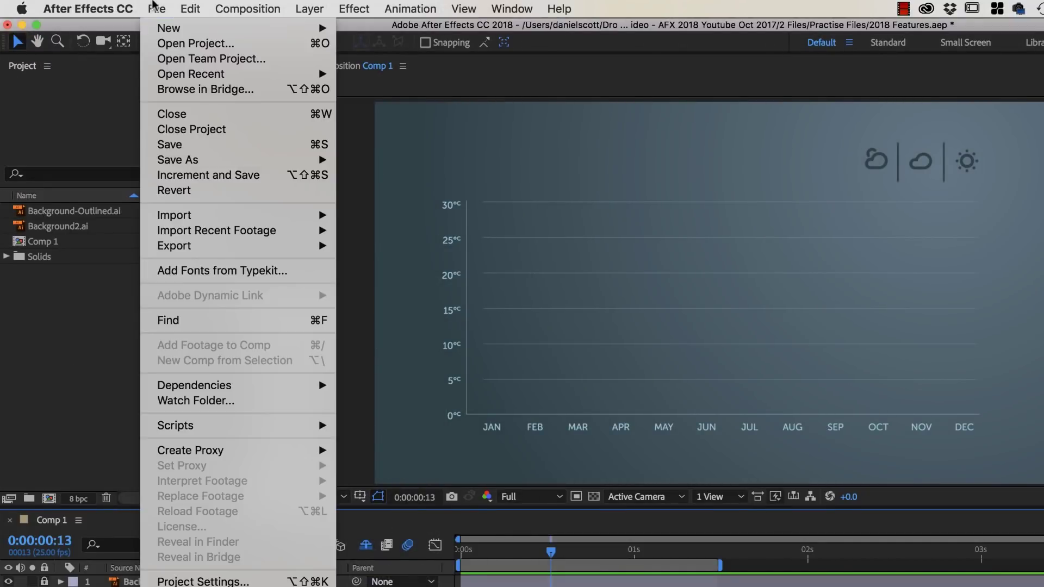
{"action": "mouse_move", "coordinate": [173, 217]}
{"action": "left_click", "coordinate": [416, 213]}
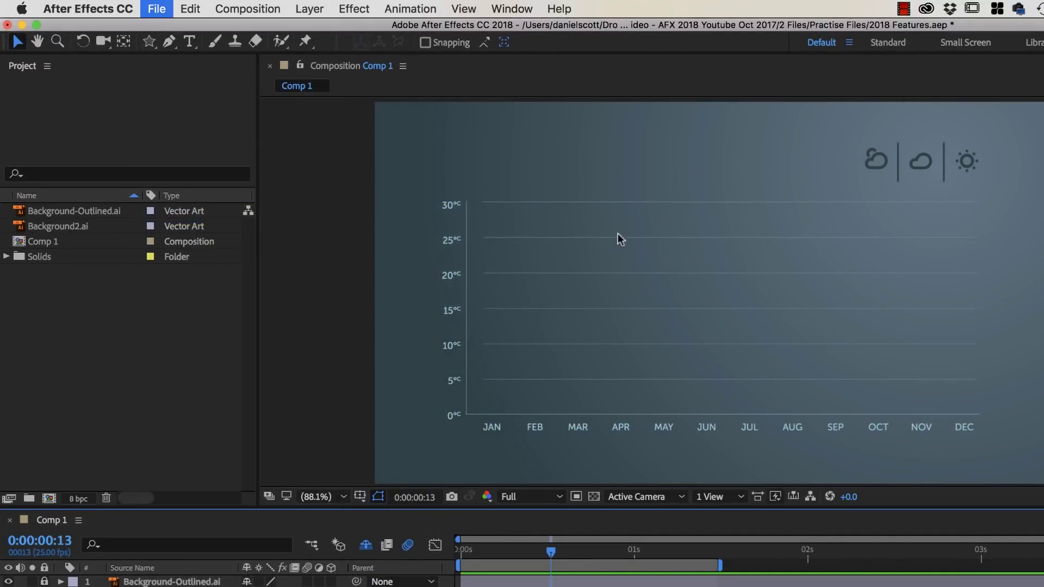
{"action": "left_click", "coordinate": [546, 184]}
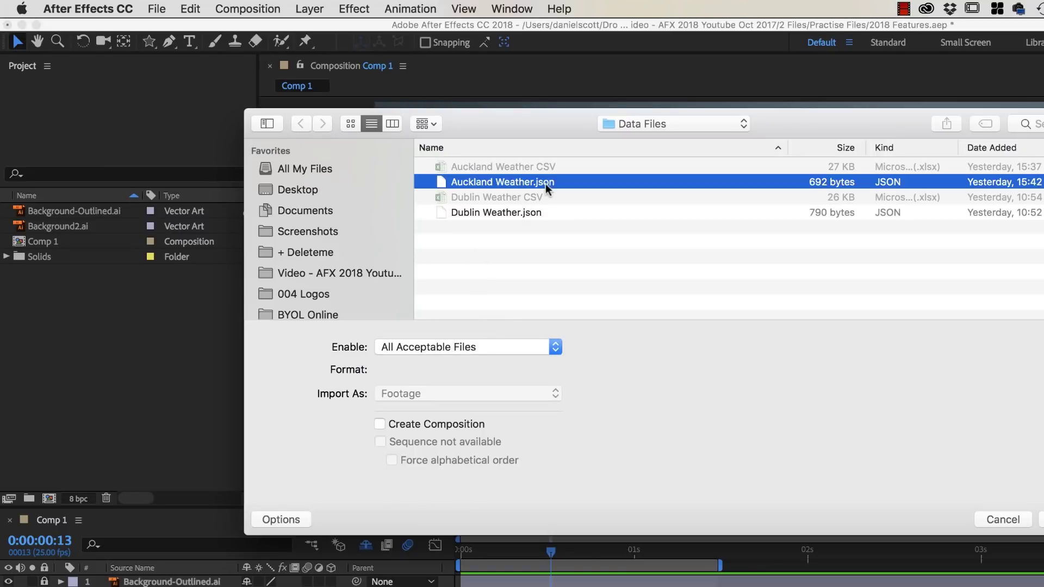
{"action": "left_click", "coordinate": [524, 213]}
{"action": "key", "text": "Return"}
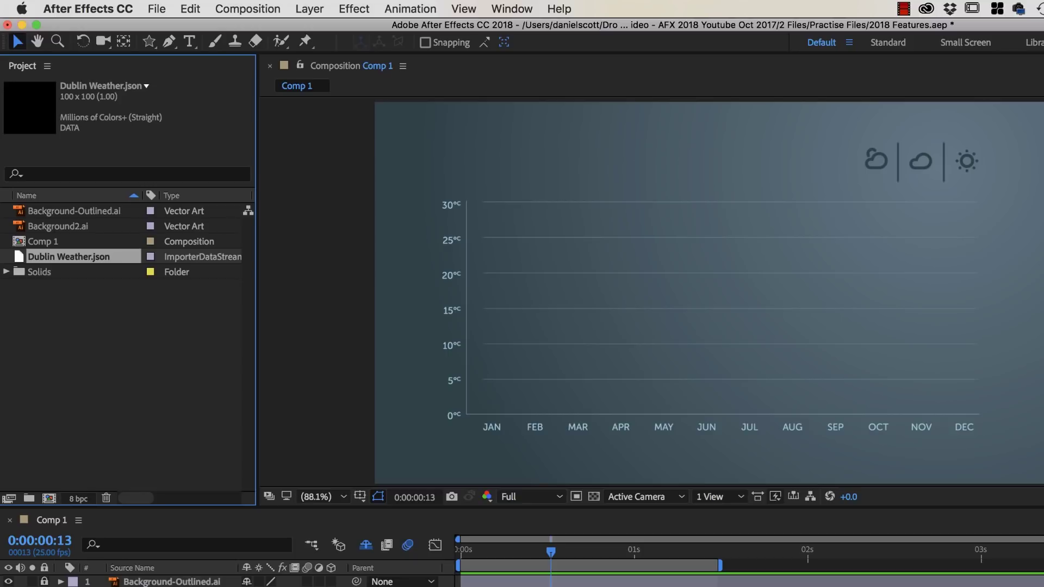
- Add a text layer reading 'Average temperature in' above the chart
{"action": "left_click", "coordinate": [189, 42]}
{"action": "left_click", "coordinate": [467, 169]}
{"action": "type", "text": "Average temperature in"}
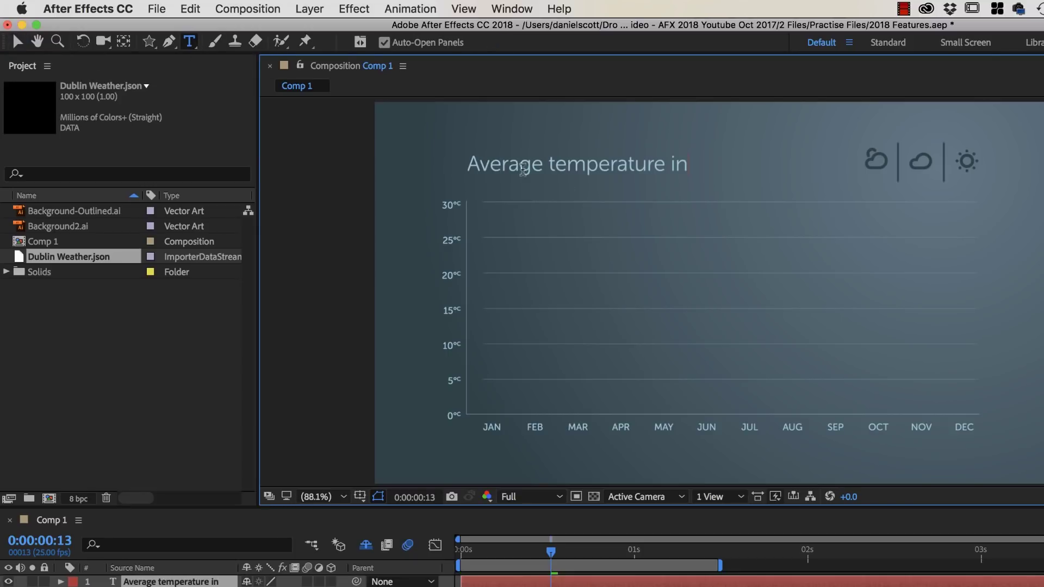
{"action": "left_click", "coordinate": [18, 42]}
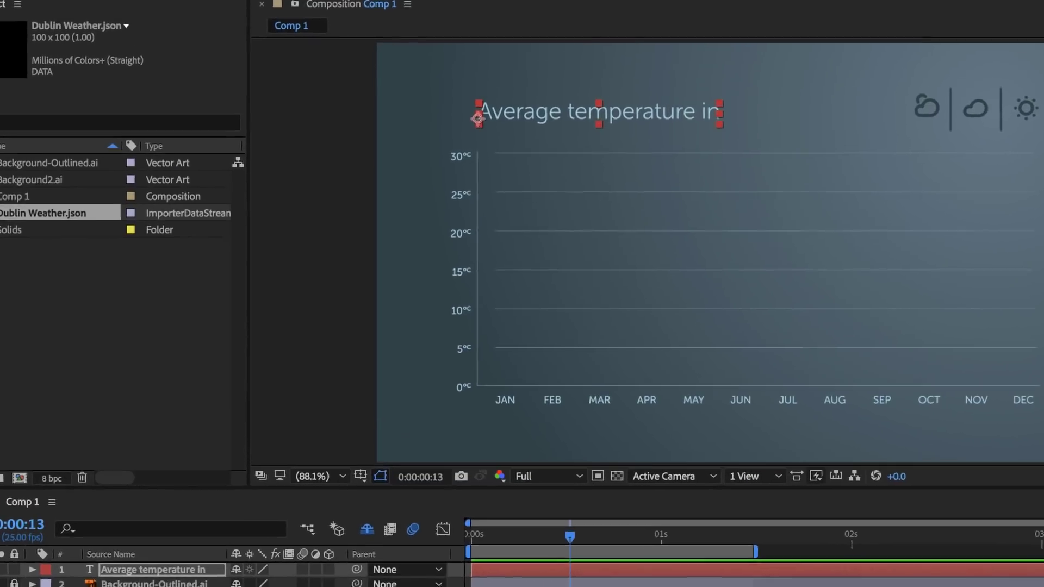
- Duplicate the title layer, move the copy to the right, and retype it as CITY
{"action": "key", "text": "ctrl+d"}
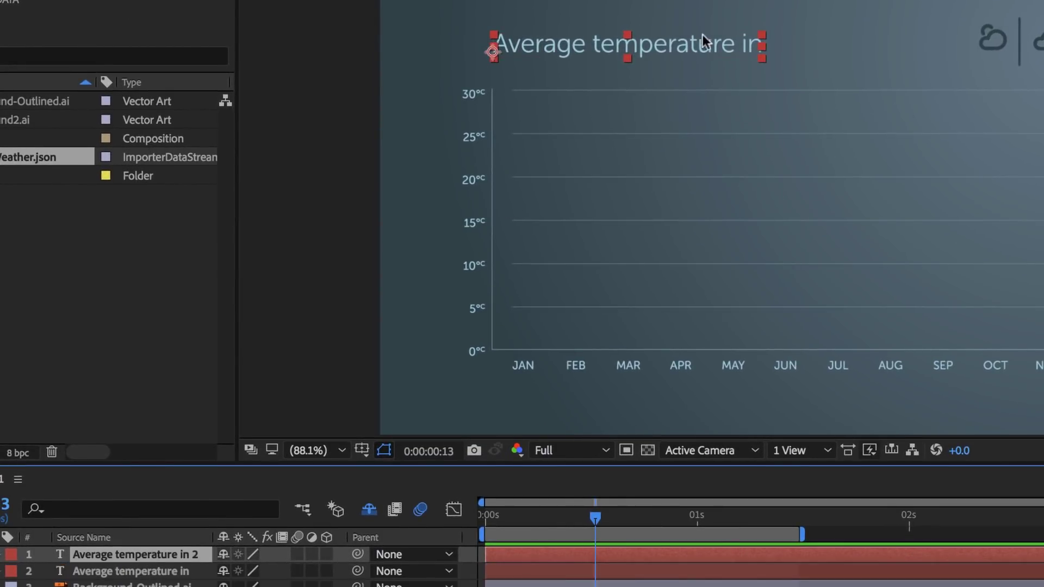
{"action": "left_click_drag", "start_coordinate": [700, 35], "coordinate": [977, 41]}
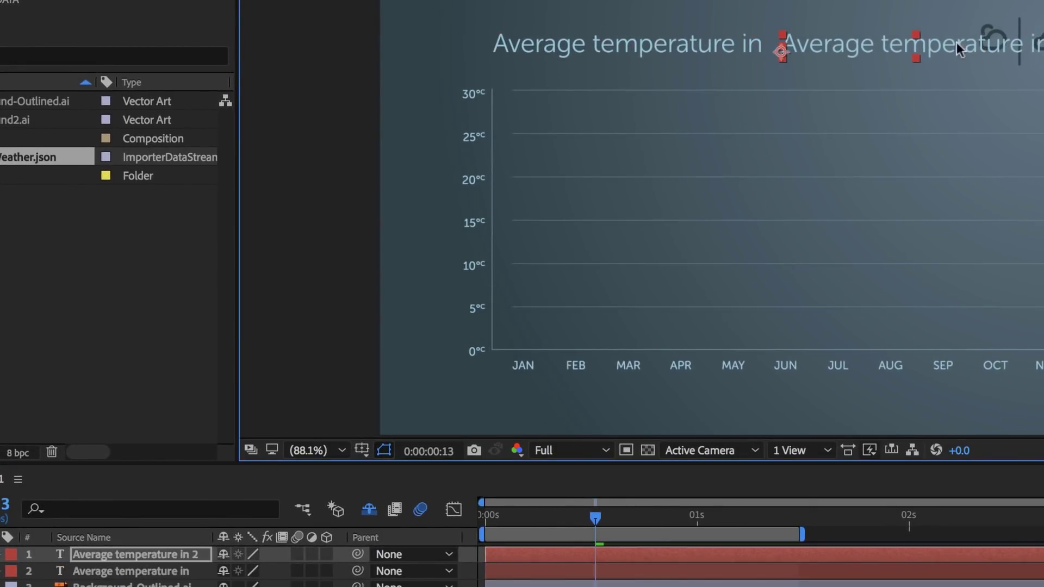
{"action": "double_click", "coordinate": [834, 60]}
{"action": "type", "text": "CITY"}
- Set the CITY text to Museo Sans Rounded weight 900 and select the CITY layer
{"action": "double_click", "coordinate": [808, 43]}
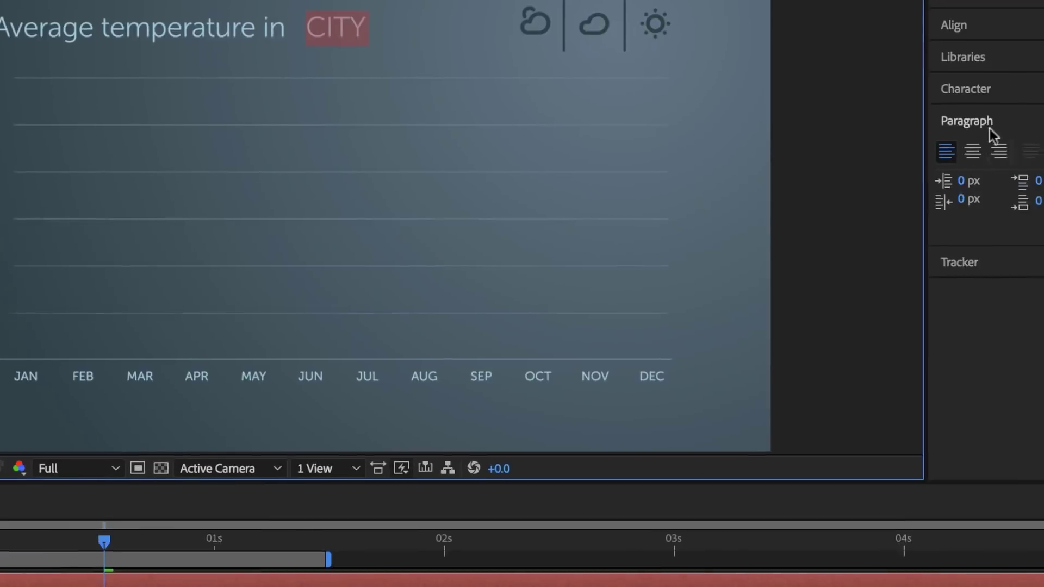
{"action": "left_click", "coordinate": [974, 90]}
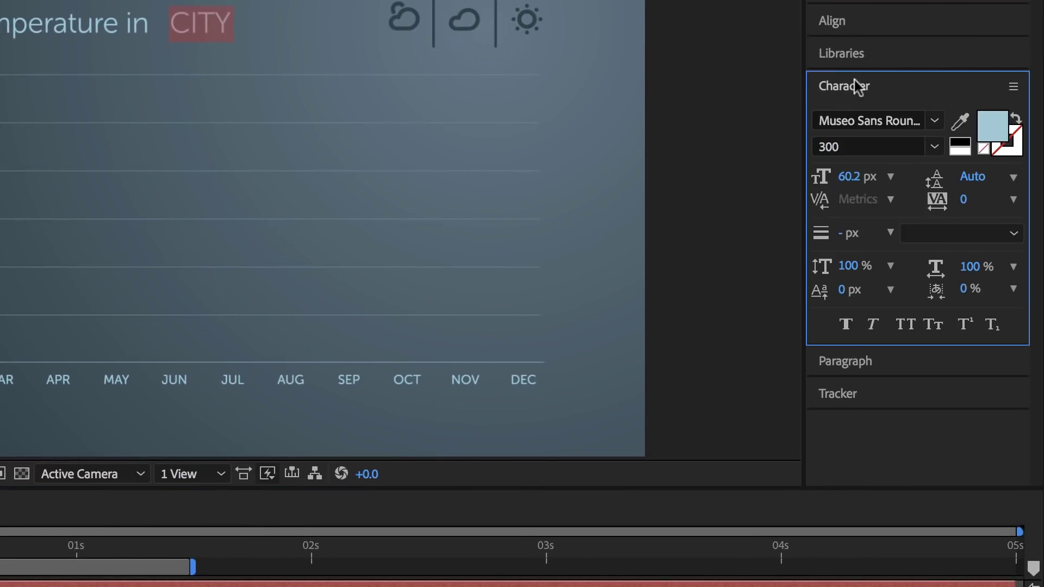
{"action": "left_click", "coordinate": [934, 148]}
{"action": "left_click", "coordinate": [855, 249]}
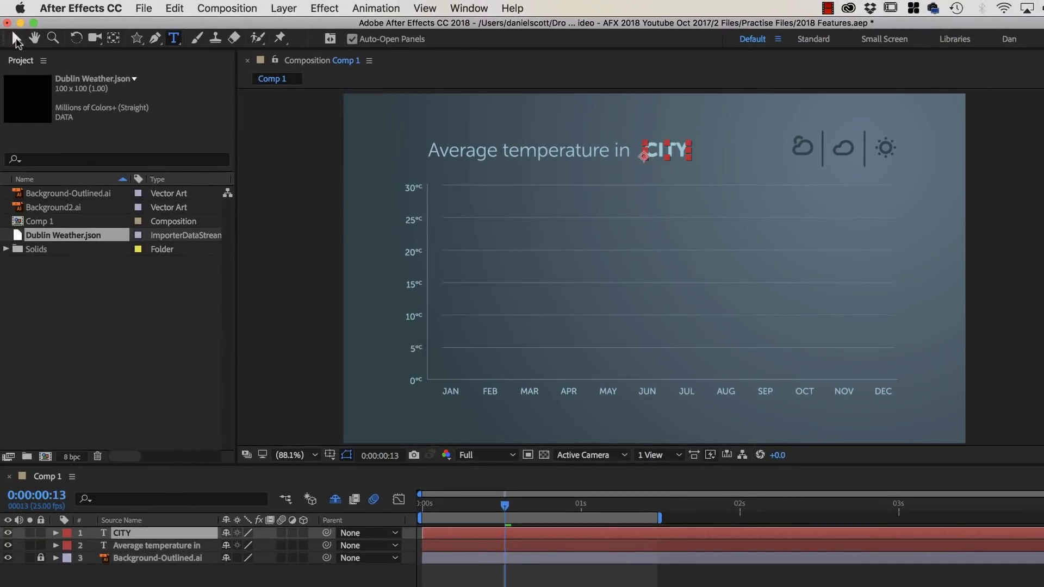
{"action": "key", "text": "Escape"}
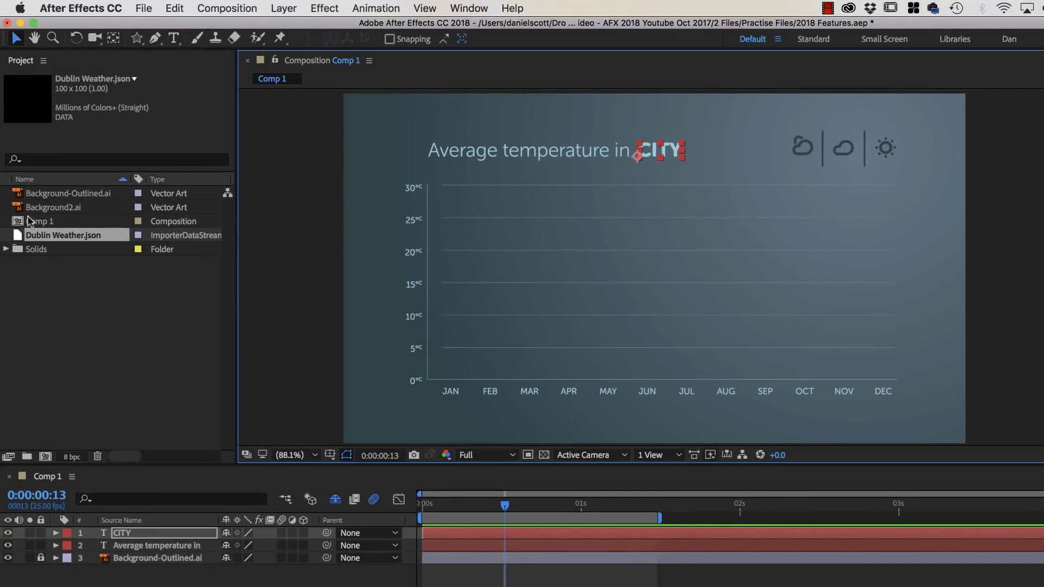
{"action": "left_click", "coordinate": [128, 547]}
{"action": "left_click", "coordinate": [122, 533]}
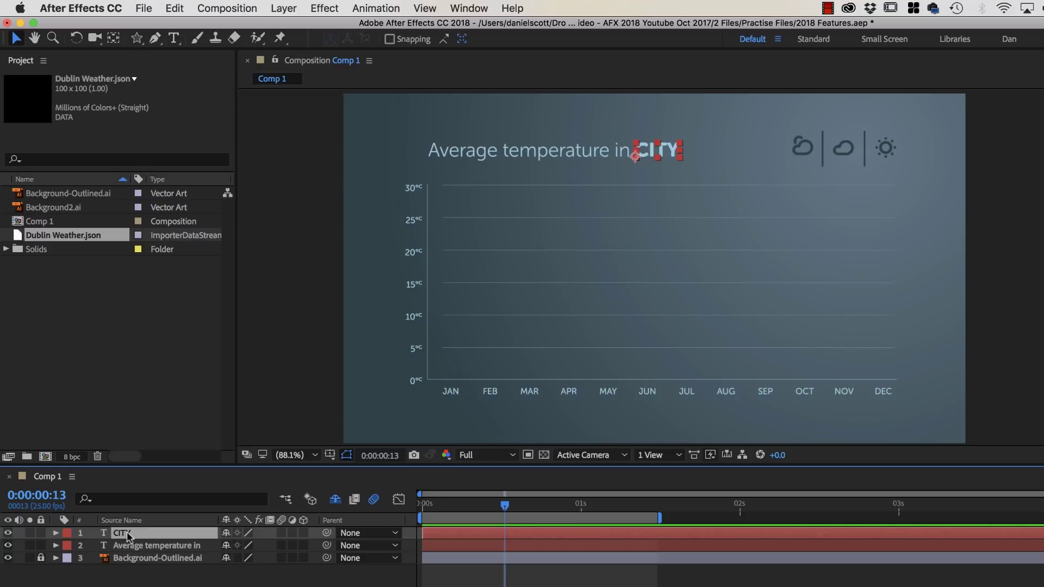
{"action": "key", "text": "super+Tab"}
{"action": "key", "text": "super+Tab"}
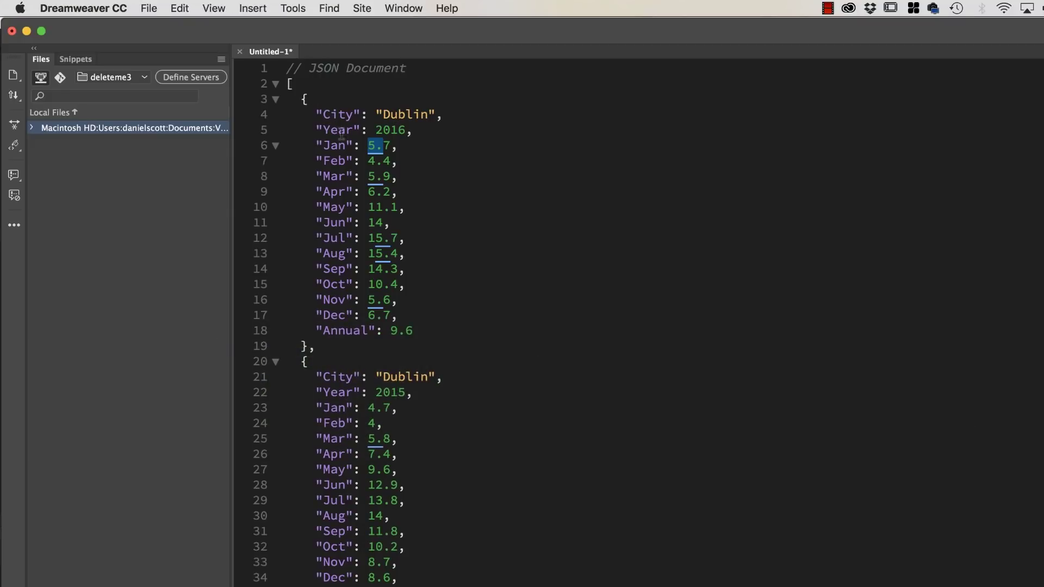
{"action": "double_click", "coordinate": [339, 117]}
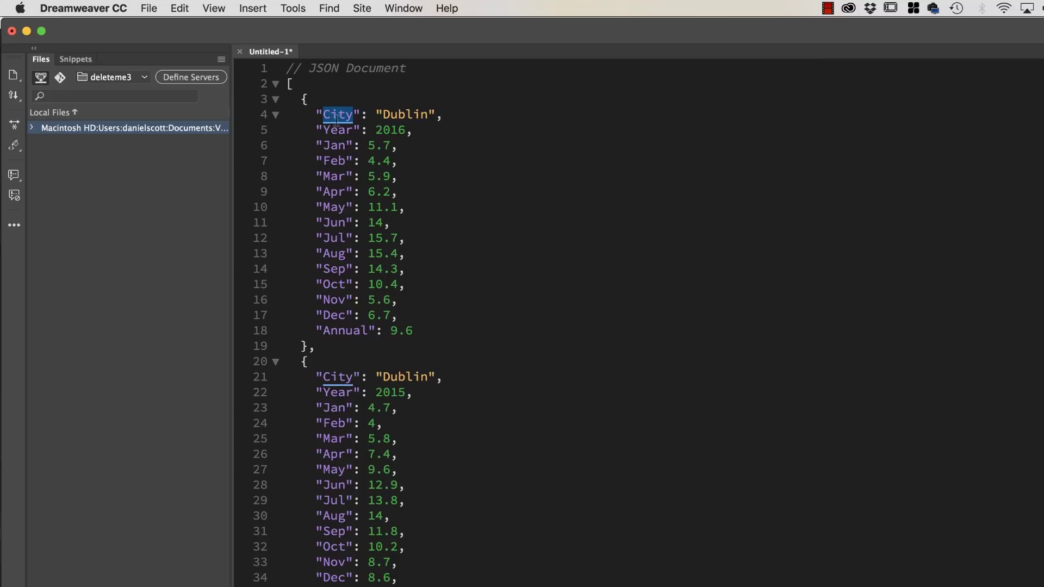
{"action": "double_click", "coordinate": [395, 115]}
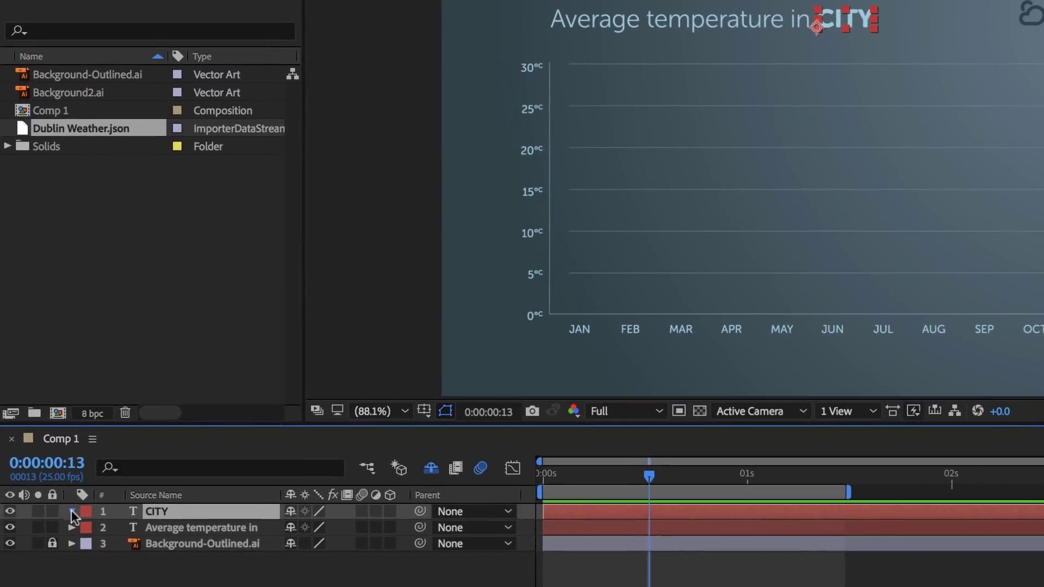
- Give CITY's Source Text an expression pick-whipped to Dublin Weather.json
{"action": "left_click", "coordinate": [56, 533]}
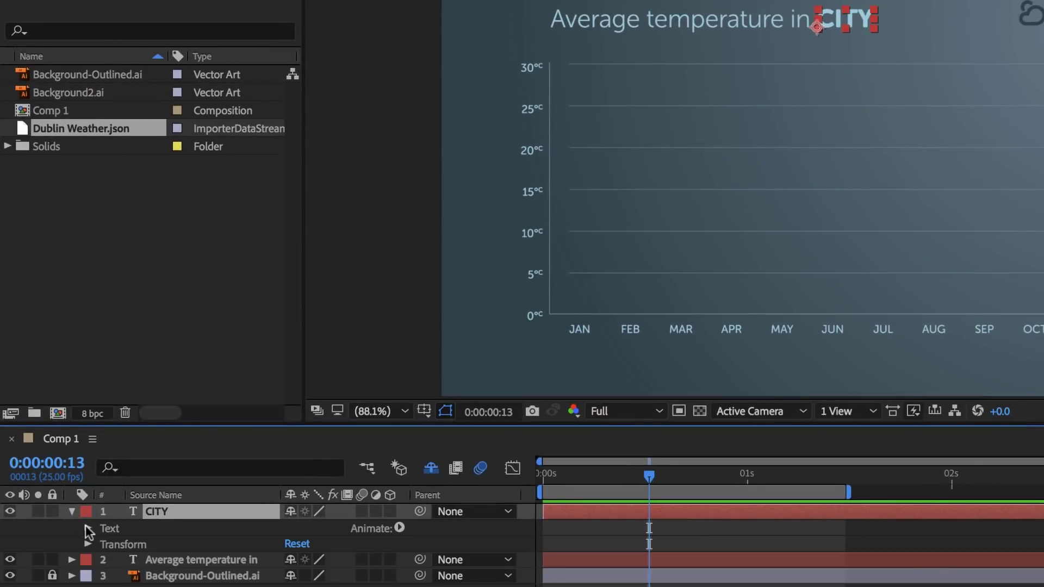
{"action": "left_click", "coordinate": [88, 529]}
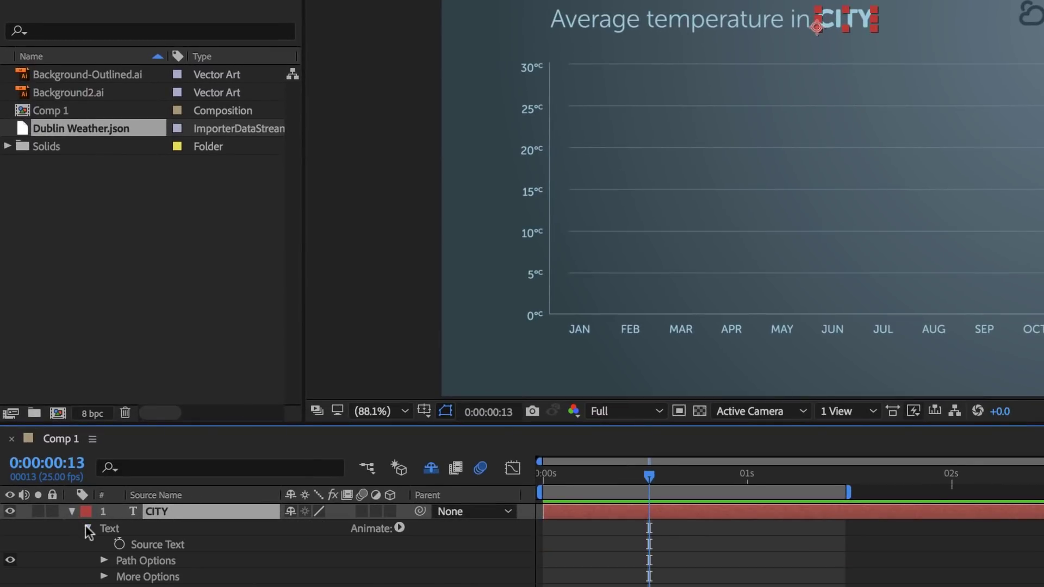
{"action": "left_click", "coordinate": [119, 545], "text": "alt"}
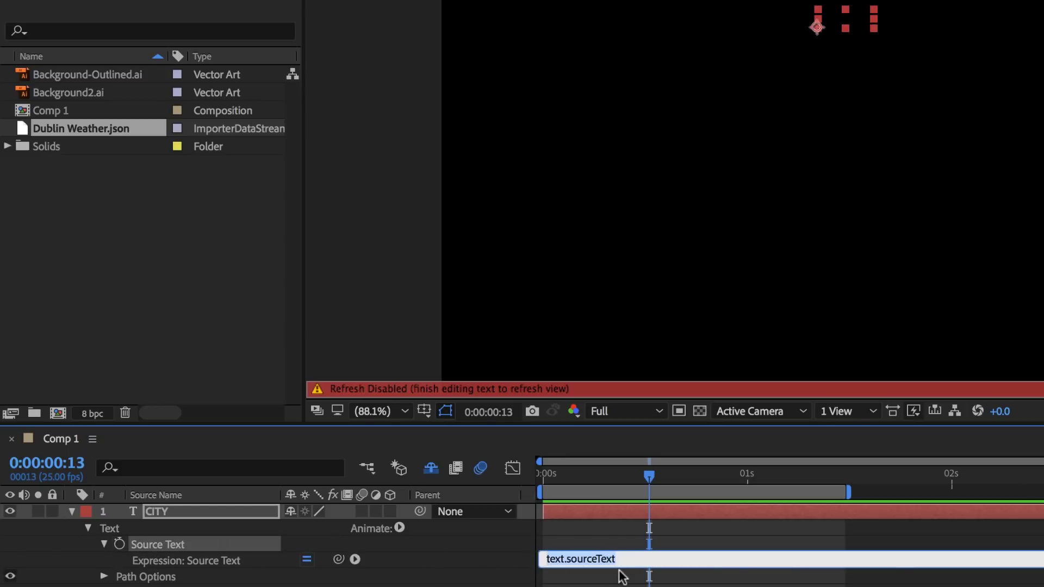
{"action": "key", "text": "BackSpace"}
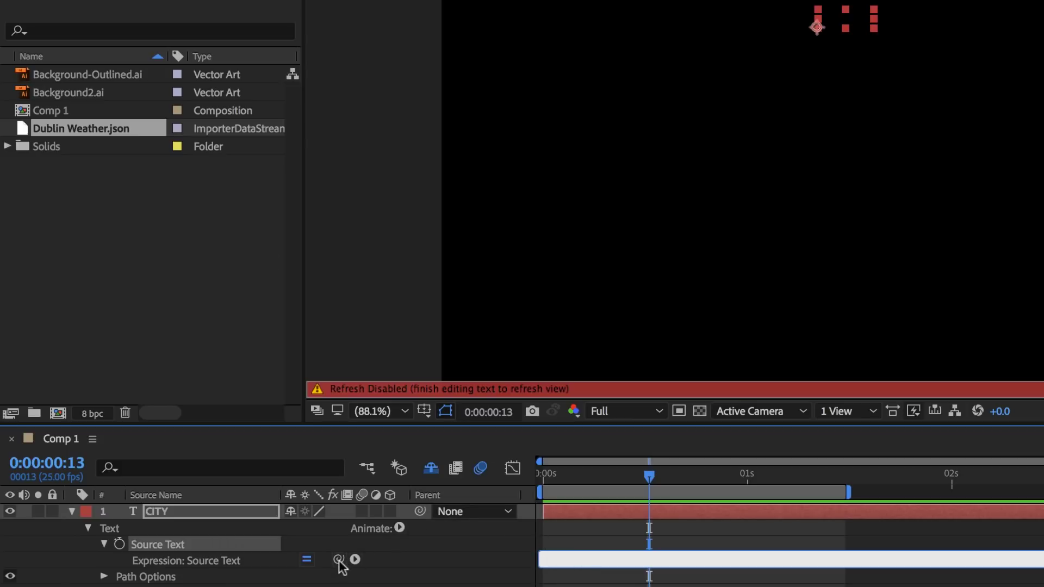
{"action": "left_click_drag", "start_coordinate": [240, 387], "coordinate": [117, 129]}
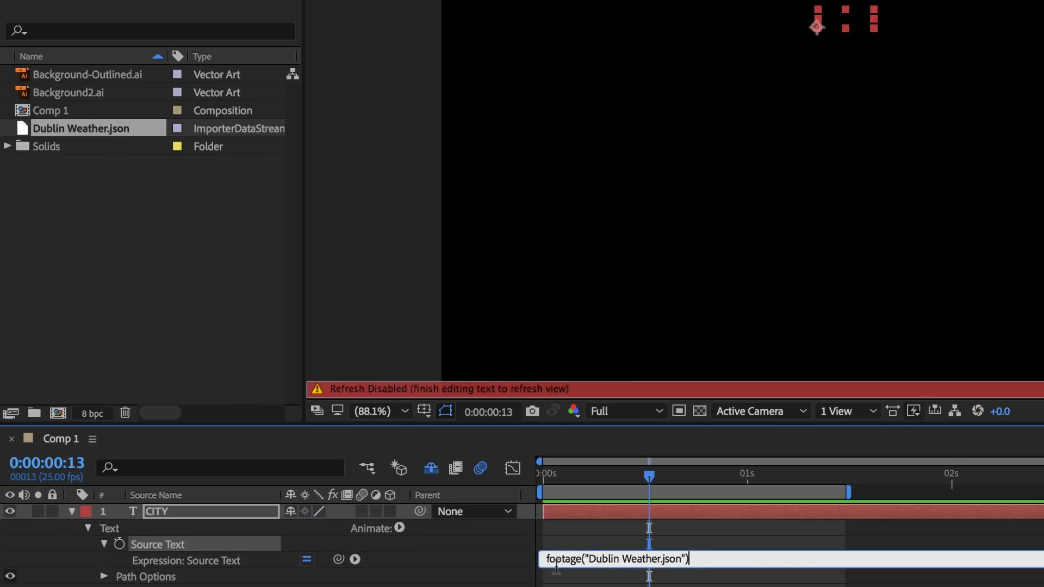
{"action": "left_click_drag", "start_coordinate": [556, 566], "coordinate": [576, 582]}
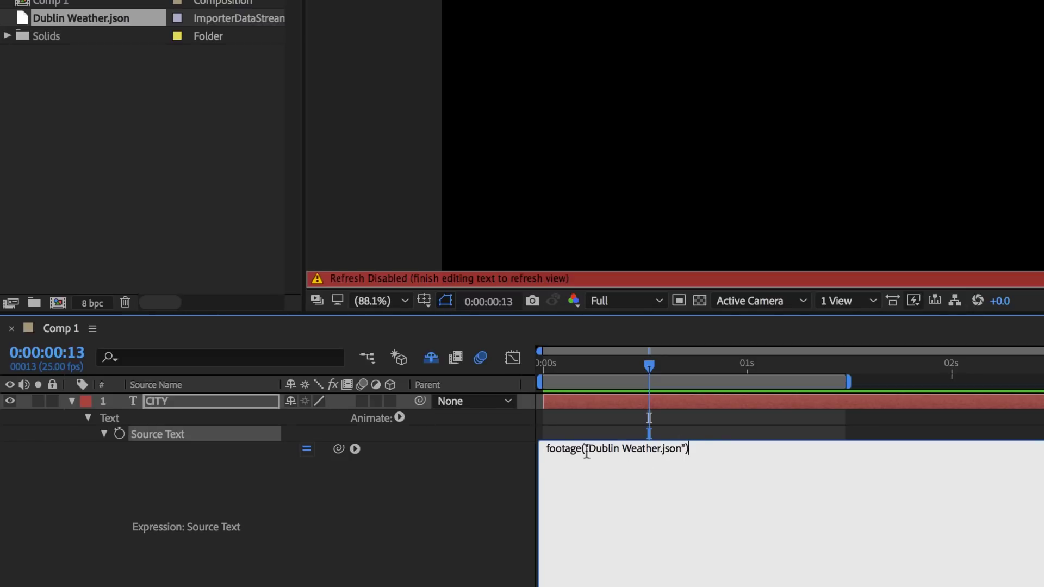
{"action": "key", "text": "KP_Enter"}
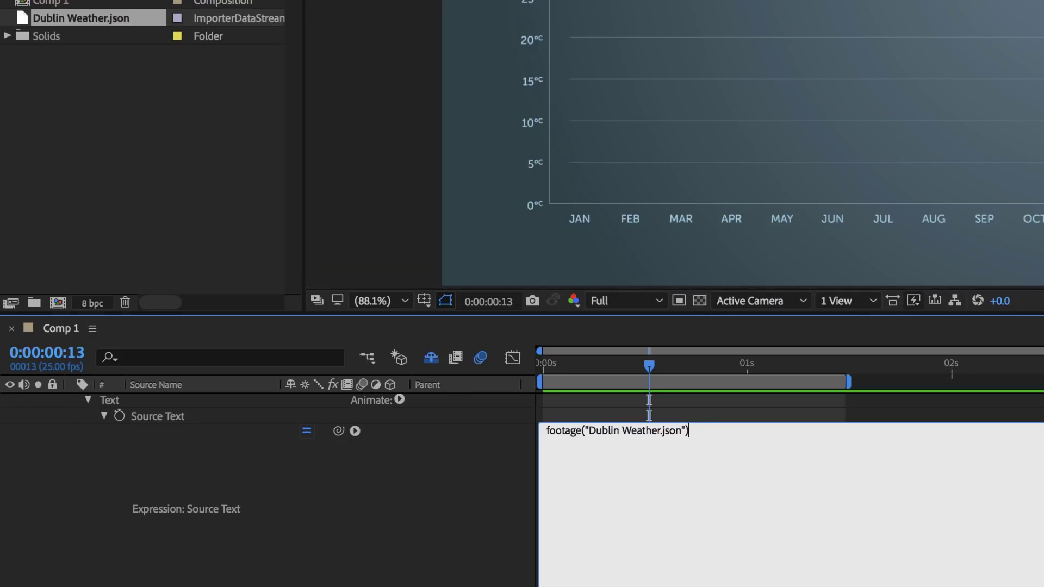
- Extend the expression to "var weather=" + footage("Dublin Weather.json").sourceText
{"action": "type", "text": "eTe"}
{"action": "left_click", "coordinate": [546, 430]}
{"action": "type", "text": "\"\"var wetah"}
{"action": "key", "text": "BackSpace"}
{"action": "key", "text": "BackSpace"}
{"action": "key", "text": "BackSpace"}
{"action": "type", "text": "ather=\""}
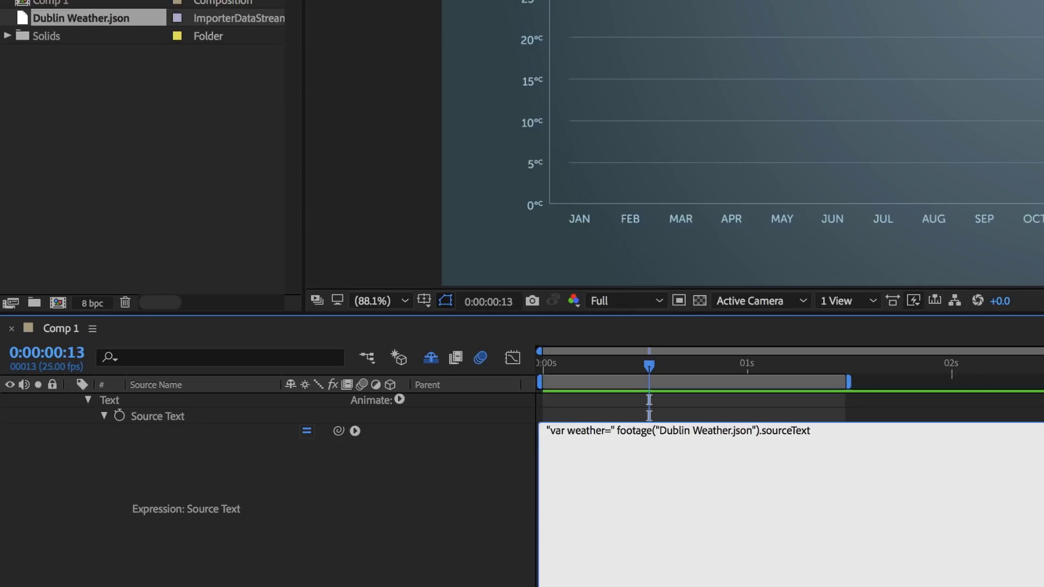
{"action": "type", "text": " +"}
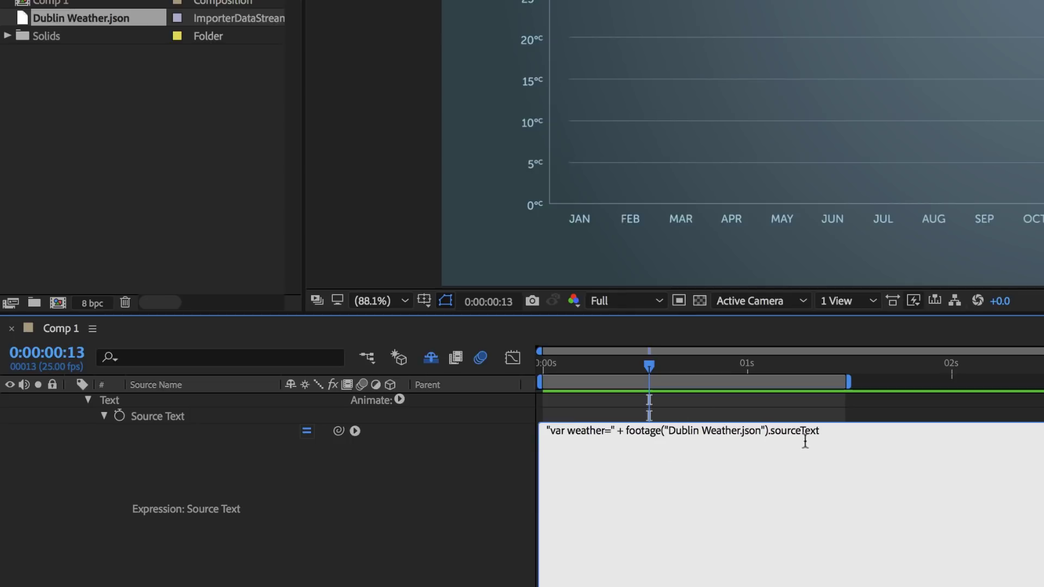
{"action": "left_click", "coordinate": [827, 431]}
- Wrap the expression in eval( ... ); and begin a second line
{"action": "left_click", "coordinate": [548, 431]}
{"action": "type", "text": "eval("}
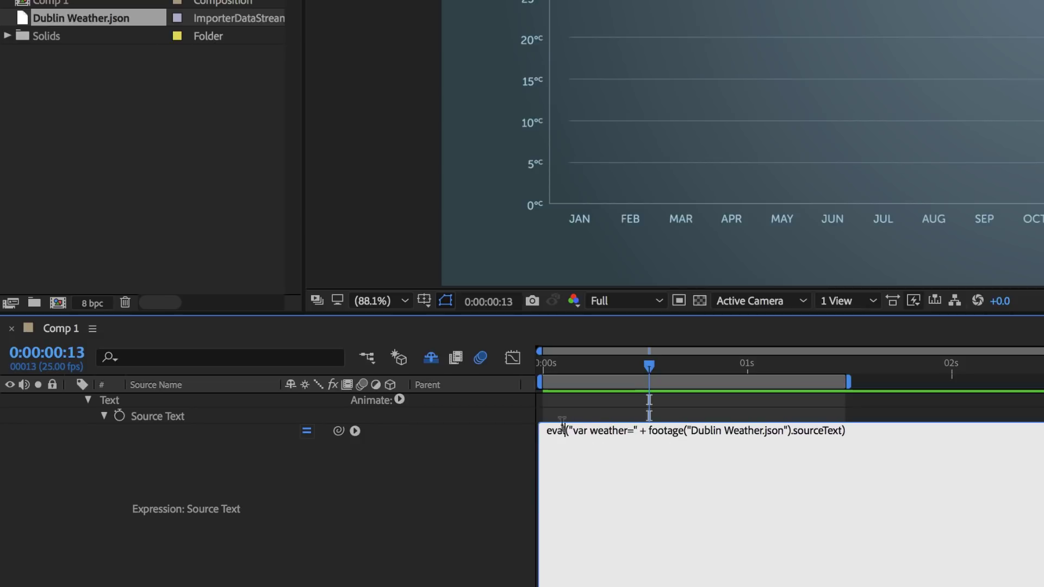
{"action": "left_click", "coordinate": [868, 428]}
{"action": "type", "text": ";"}
{"action": "double_click", "coordinate": [609, 432]}
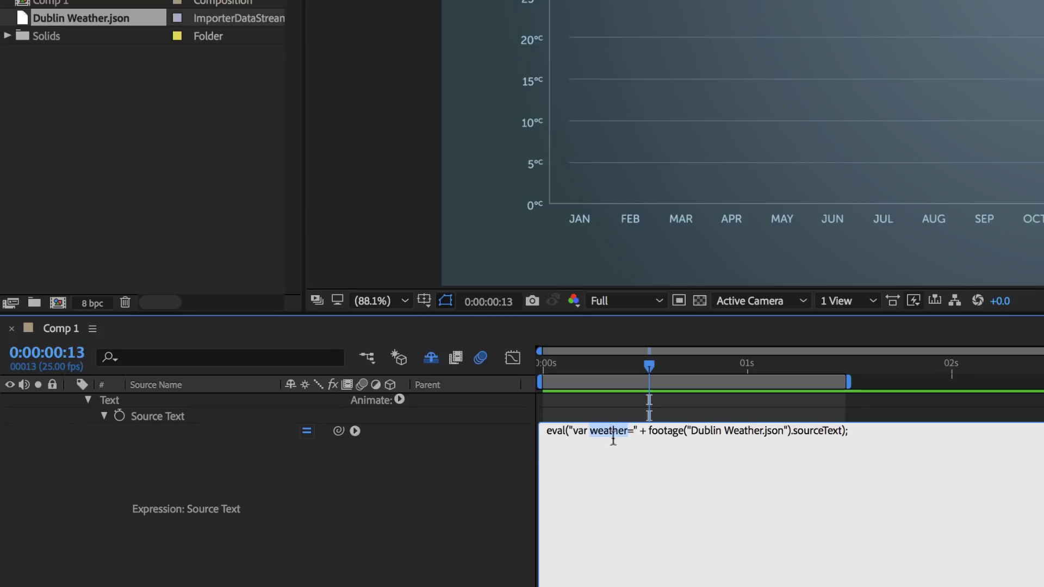
{"action": "left_click", "coordinate": [650, 485]}
{"action": "key", "text": "Return"}
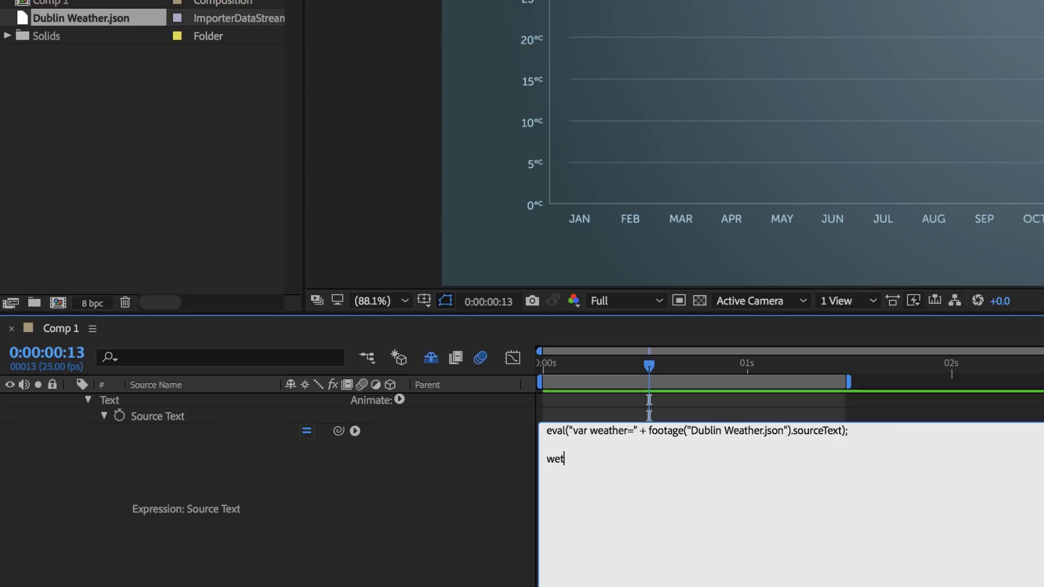
- Write weather[0].City; on the second line, using the JSON's City key, and commit it
{"action": "type", "text": "weather"}
{"action": "key", "text": "super+Tab"}
{"action": "key", "text": "super+Tab"}
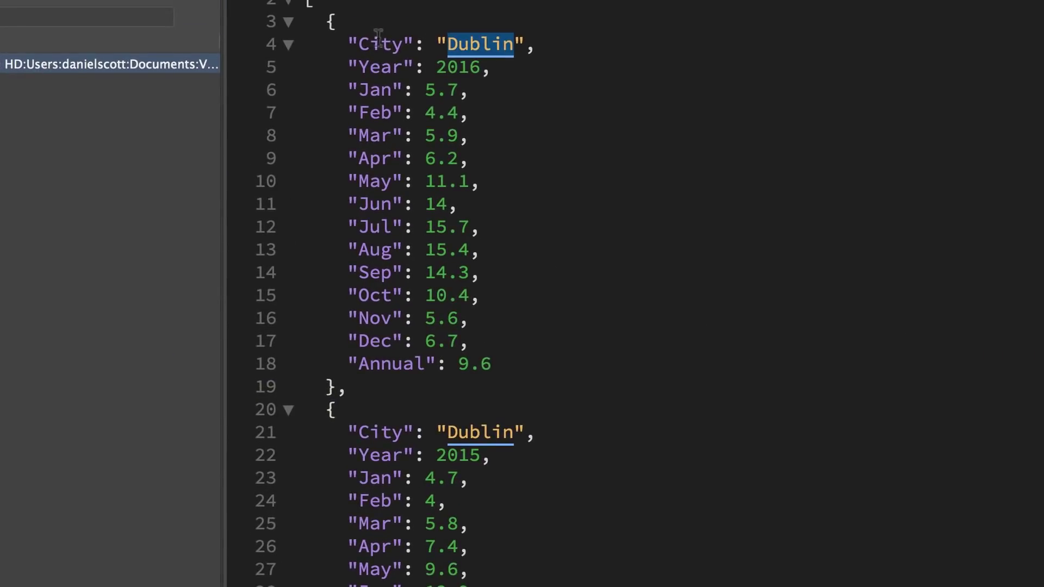
{"action": "double_click", "coordinate": [381, 41]}
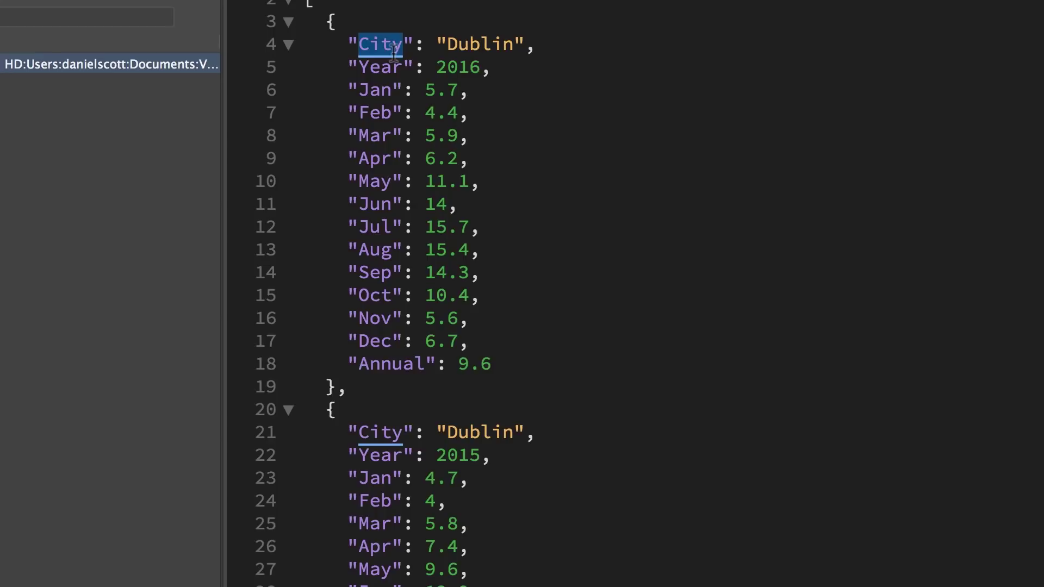
{"action": "key", "text": "super+Tab"}
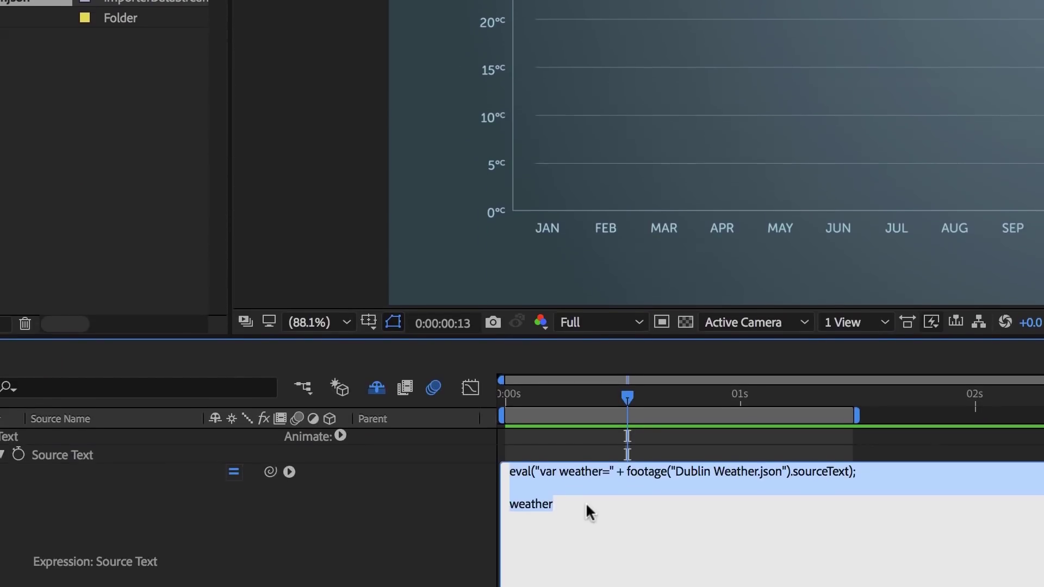
{"action": "left_click", "coordinate": [585, 501]}
{"action": "type", "text": "[]"}
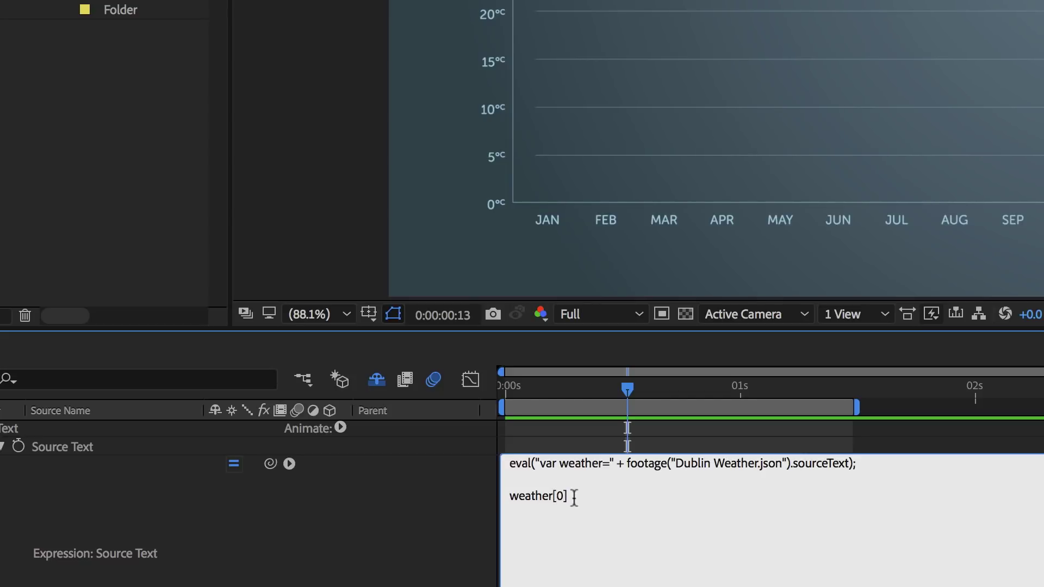
{"action": "type", "text": ".City;"}
{"action": "left_click", "coordinate": [417, 525]}
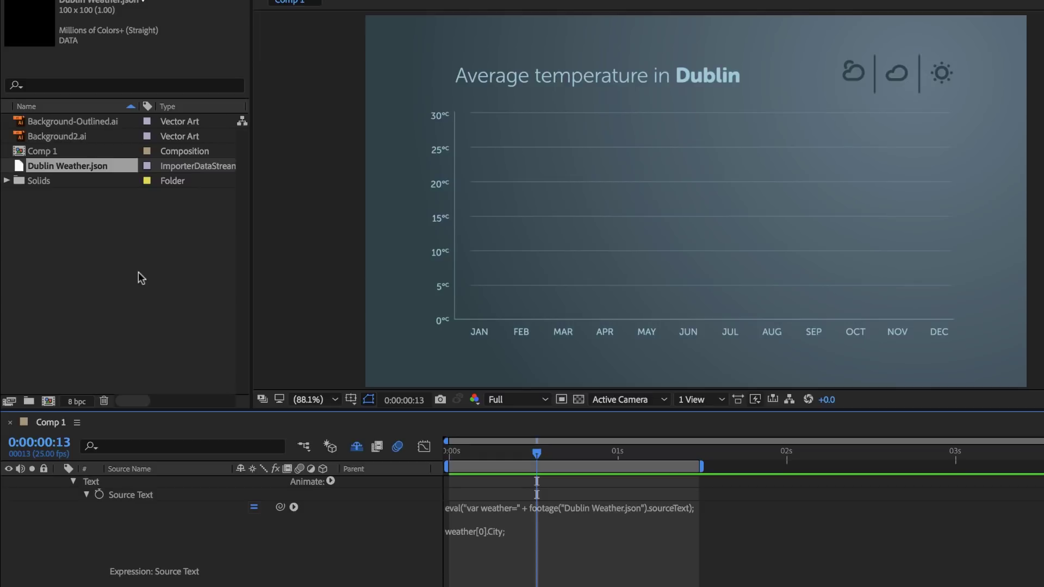
- Replace the Dublin Weather.json footage with Auckland Weather.json through Replace Footage > File
{"action": "right_click", "coordinate": [87, 168]}
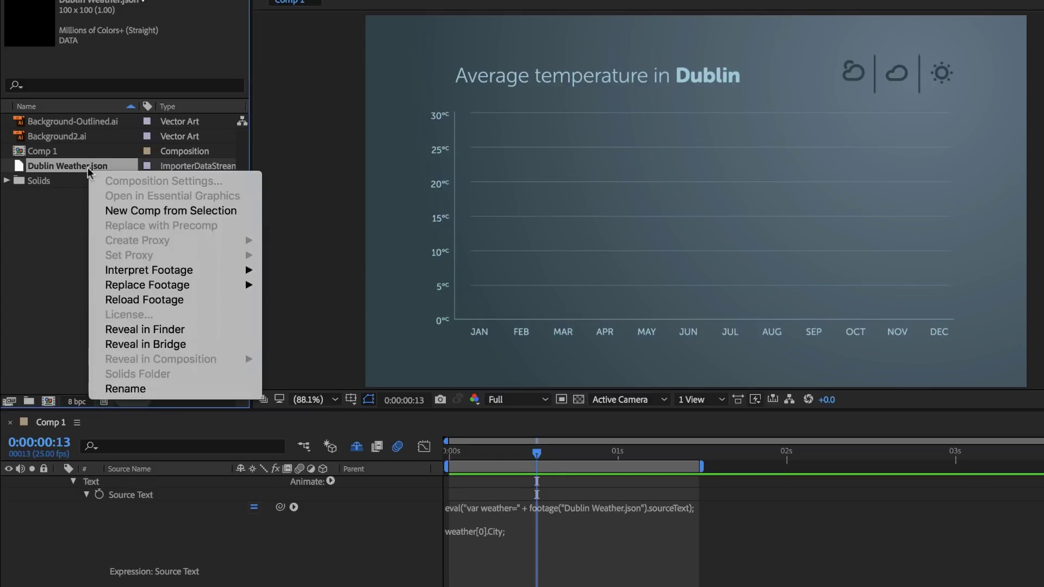
{"action": "mouse_move", "coordinate": [127, 290]}
{"action": "left_click", "coordinate": [292, 285]}
{"action": "left_click", "coordinate": [516, 123]}
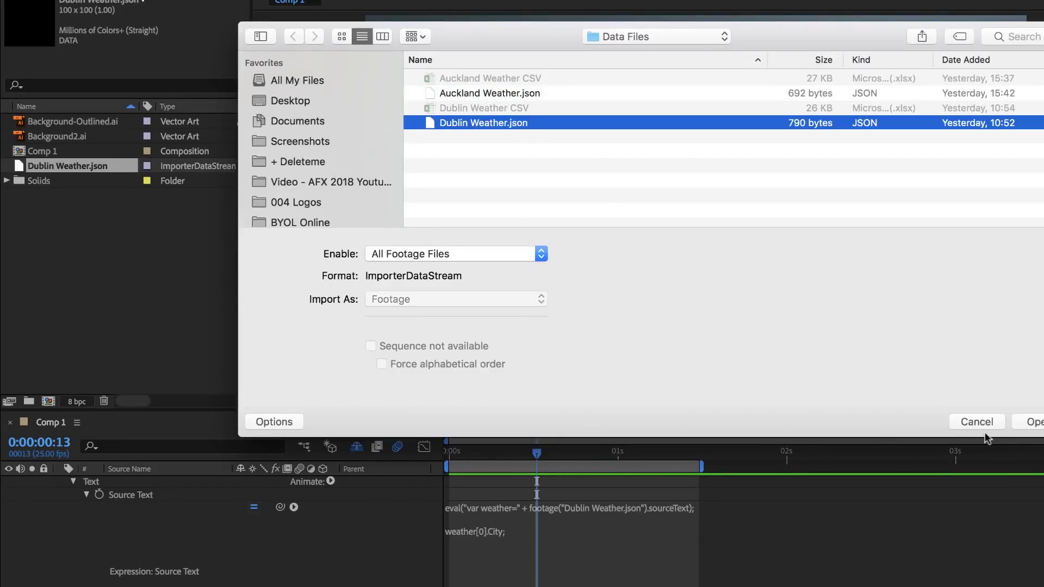
{"action": "left_click", "coordinate": [1034, 423]}
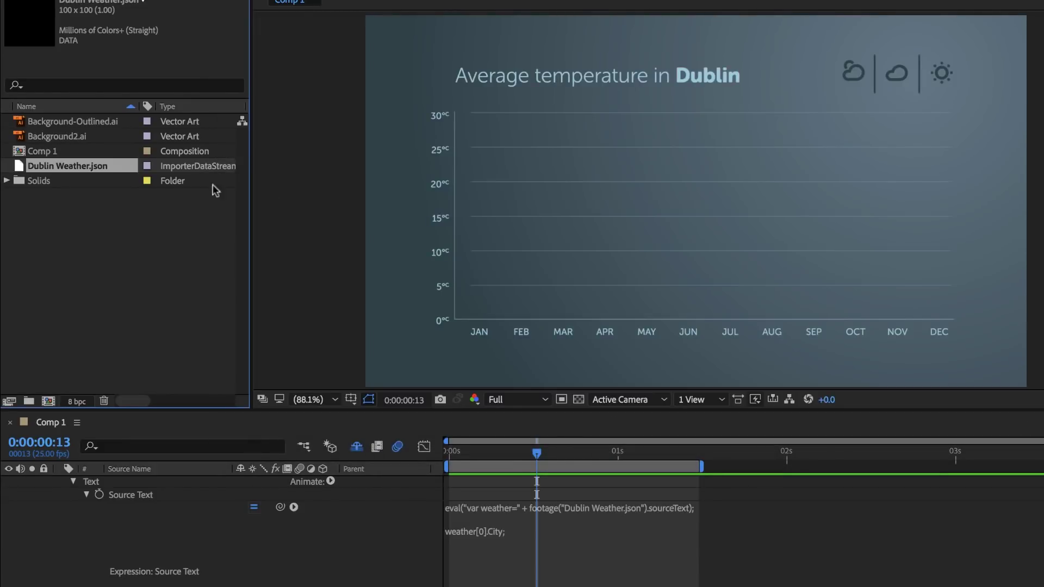
{"action": "right_click", "coordinate": [89, 166]}
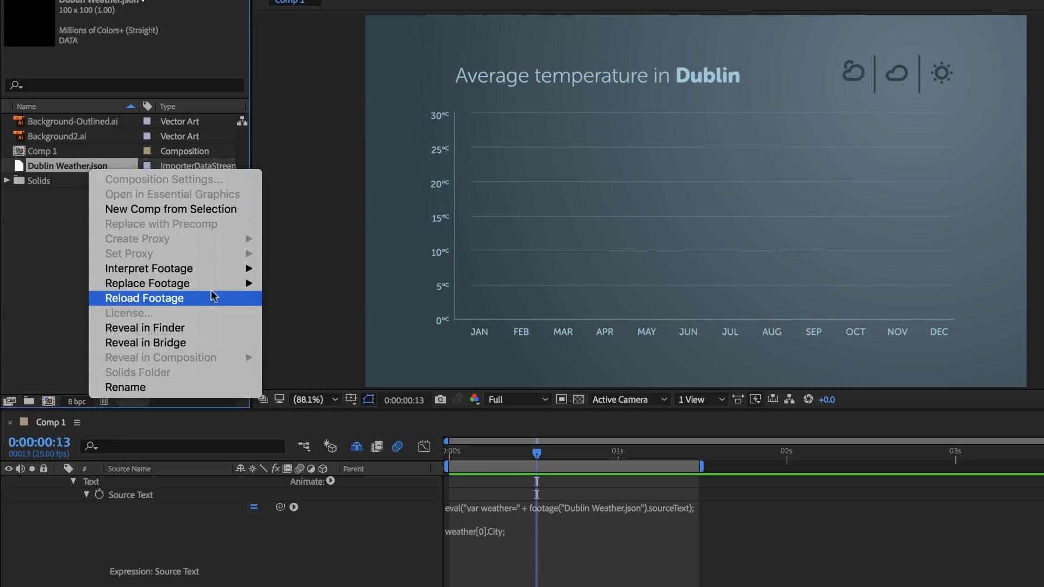
{"action": "mouse_move", "coordinate": [218, 283]}
{"action": "left_click", "coordinate": [305, 283]}
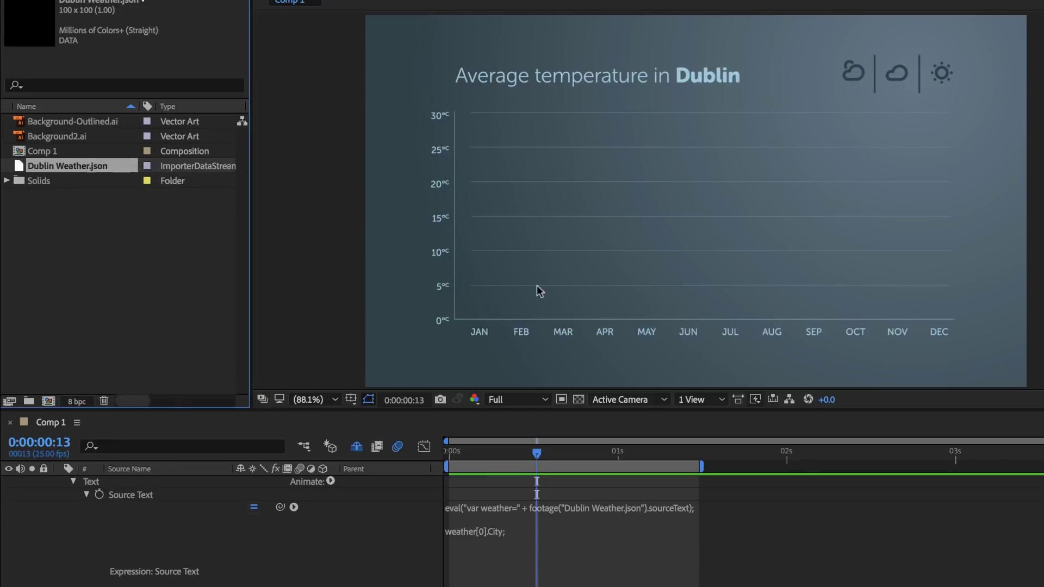
{"action": "left_click", "coordinate": [471, 94]}
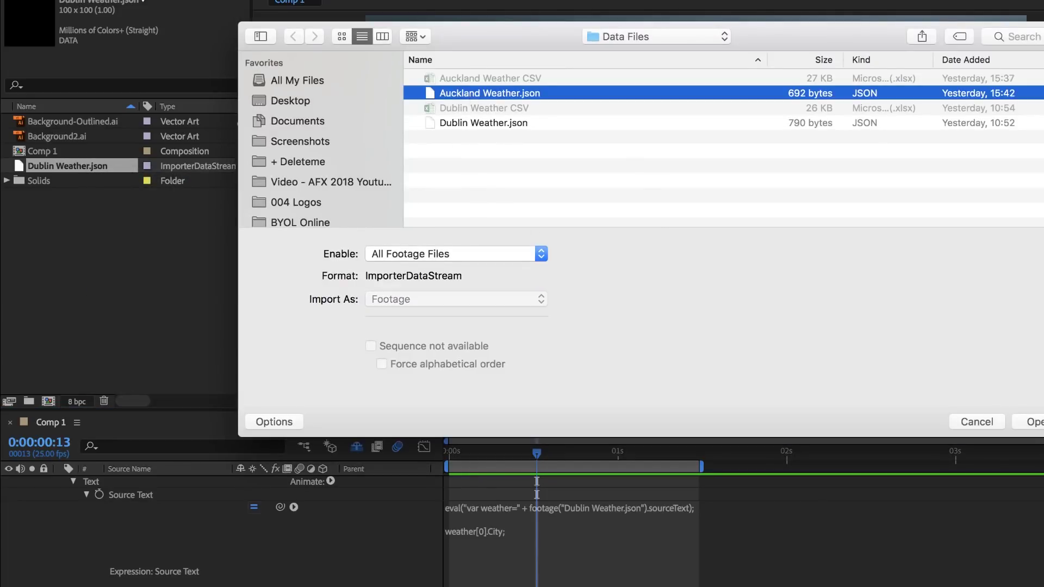
{"action": "key", "text": "Return"}
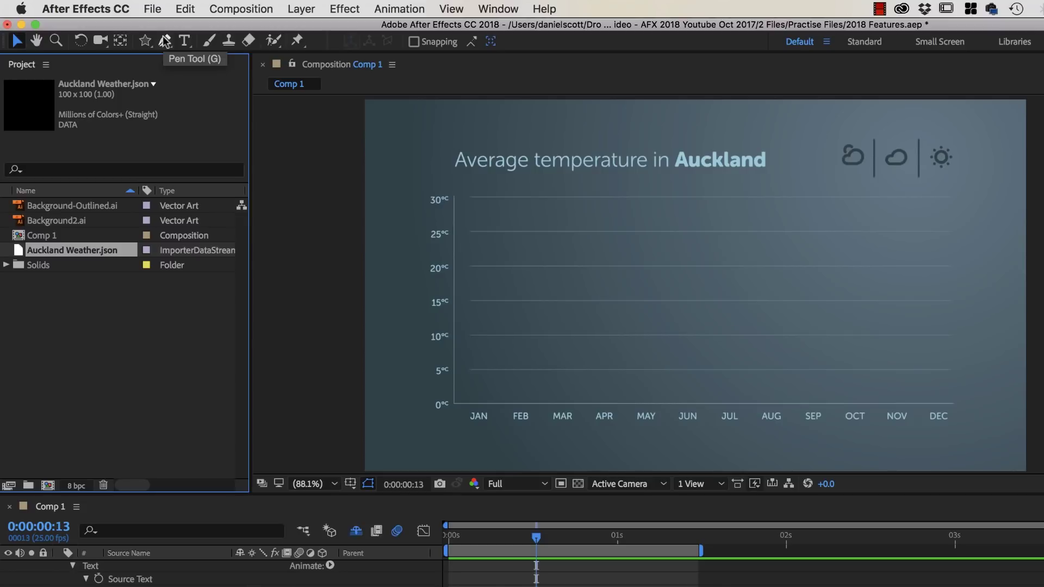
- Draw a Pen-tool line with one point above each month from JAN to DEC
{"action": "left_click", "coordinate": [165, 41]}
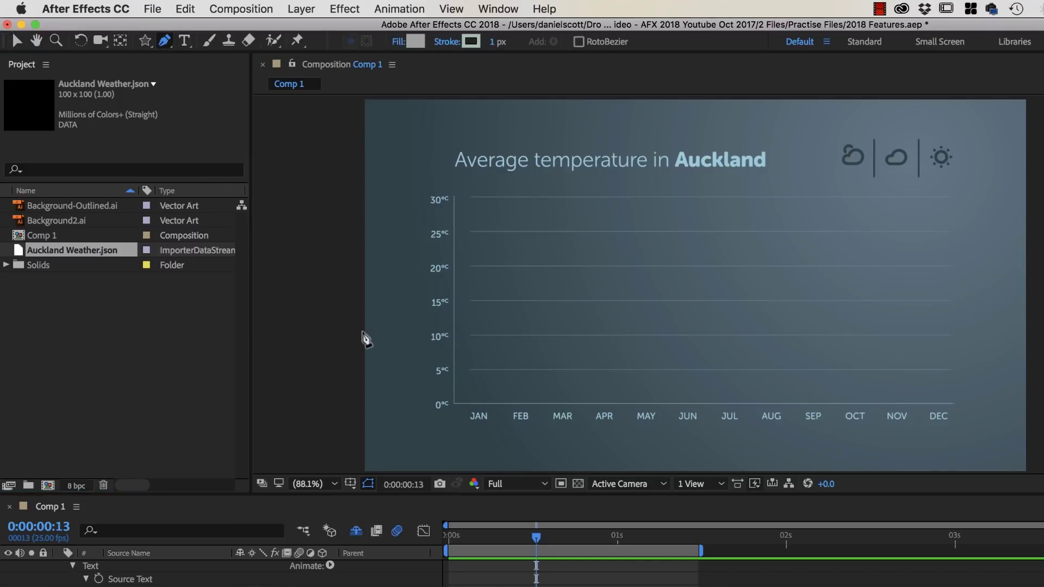
{"action": "scroll", "coordinate": [61, 575], "scroll_direction": "up", "scroll_amount": 1}
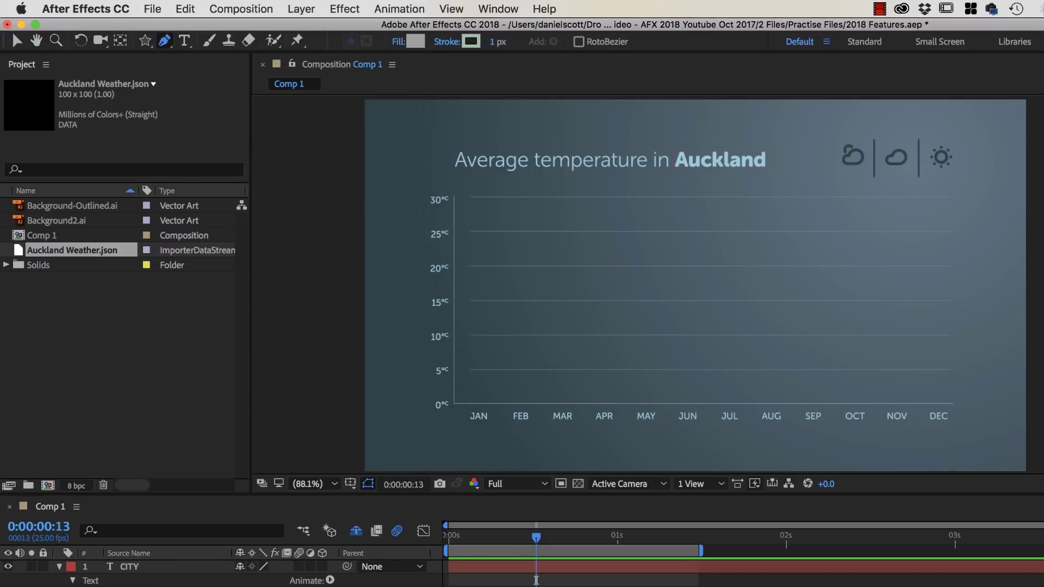
{"action": "left_click", "coordinate": [59, 568]}
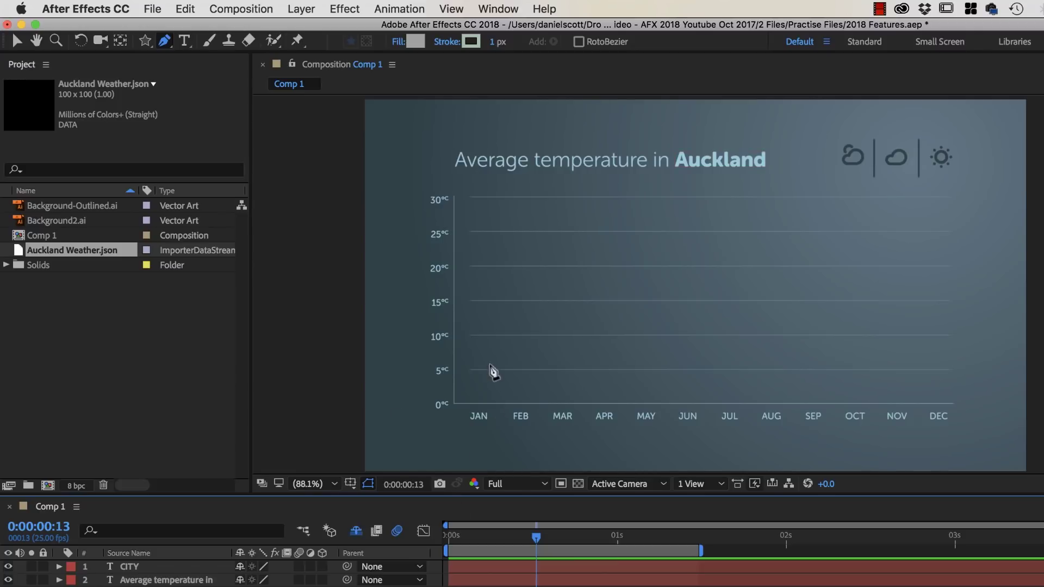
{"action": "left_click", "coordinate": [478, 386]}
{"action": "left_click", "coordinate": [514, 382]}
{"action": "left_click", "coordinate": [555, 371]}
{"action": "left_click", "coordinate": [602, 370]}
{"action": "left_click", "coordinate": [649, 373]}
{"action": "left_click", "coordinate": [689, 371]}
{"action": "left_click", "coordinate": [733, 370]}
{"action": "left_click", "coordinate": [769, 374]}
{"action": "left_click", "coordinate": [806, 375]}
{"action": "left_click", "coordinate": [859, 375]}
{"action": "left_click", "coordinate": [898, 374]}
{"action": "left_click", "coordinate": [943, 374]}
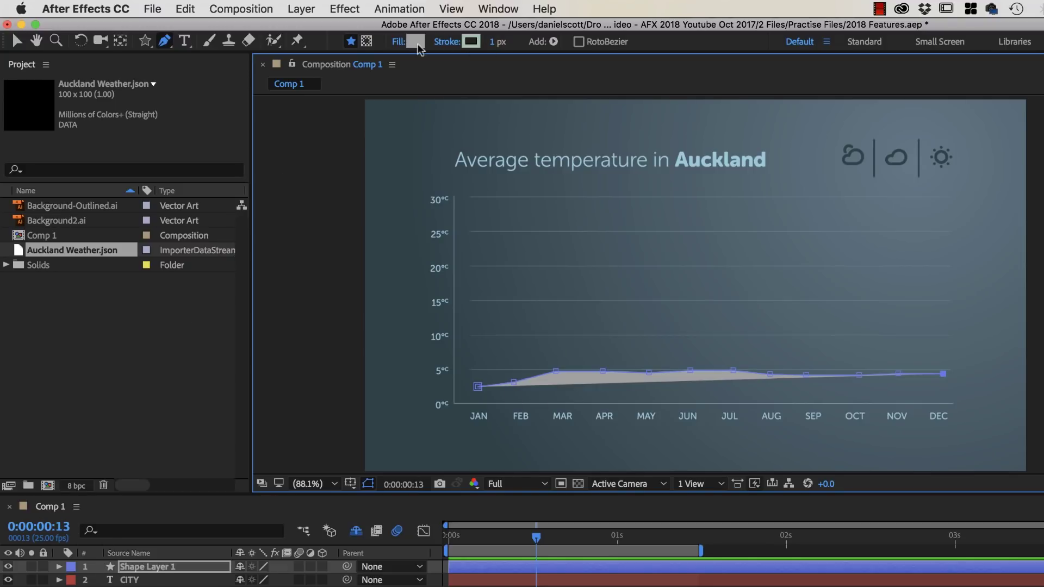
- Set the line's fill to None and its stroke width to 14 px
{"action": "left_click", "coordinate": [399, 43]}
{"action": "left_click", "coordinate": [22, 126]}
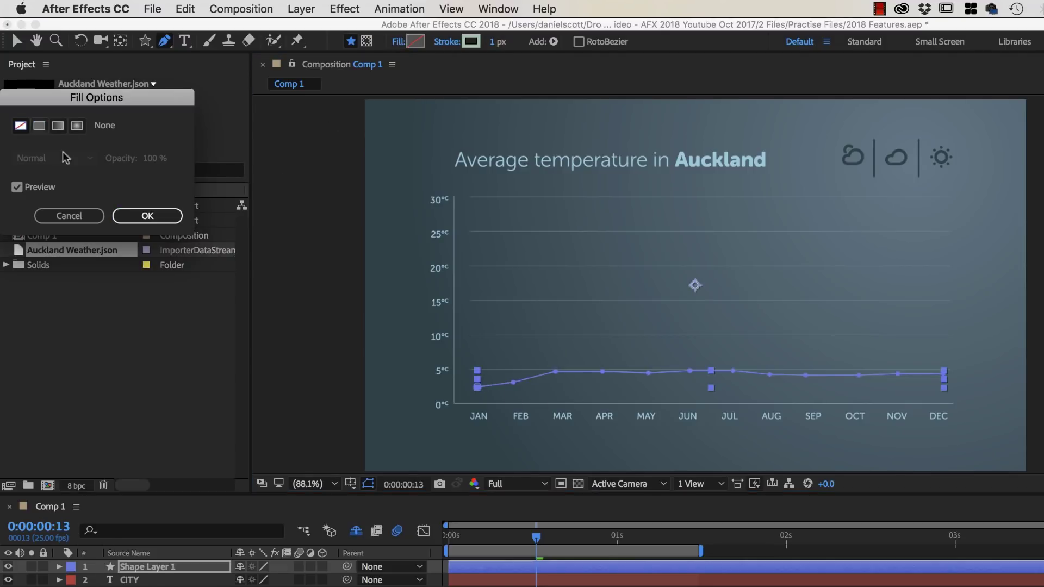
{"action": "left_click", "coordinate": [158, 220]}
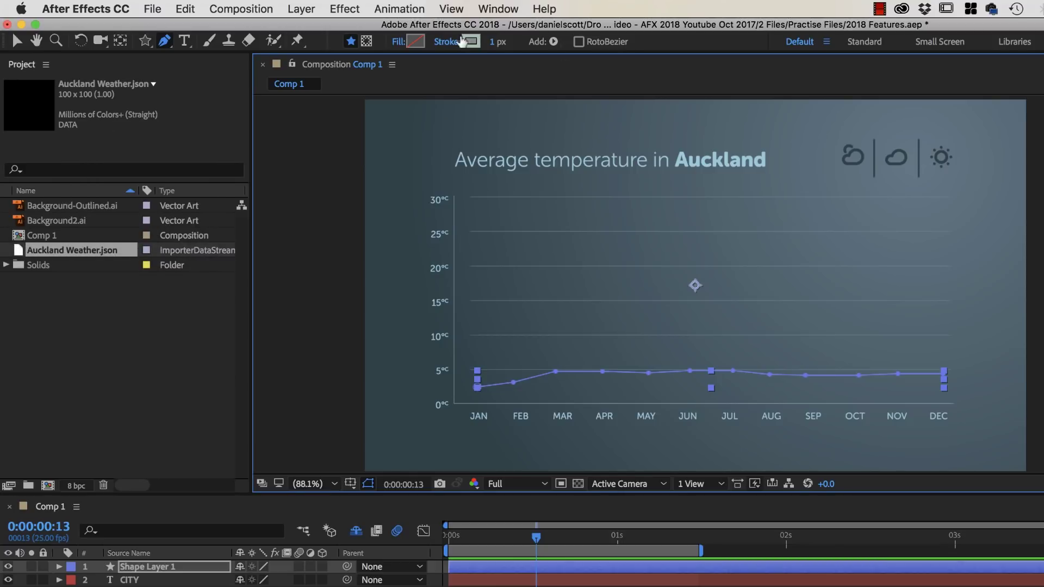
{"action": "left_click_drag", "start_coordinate": [490, 47], "coordinate": [505, 48]}
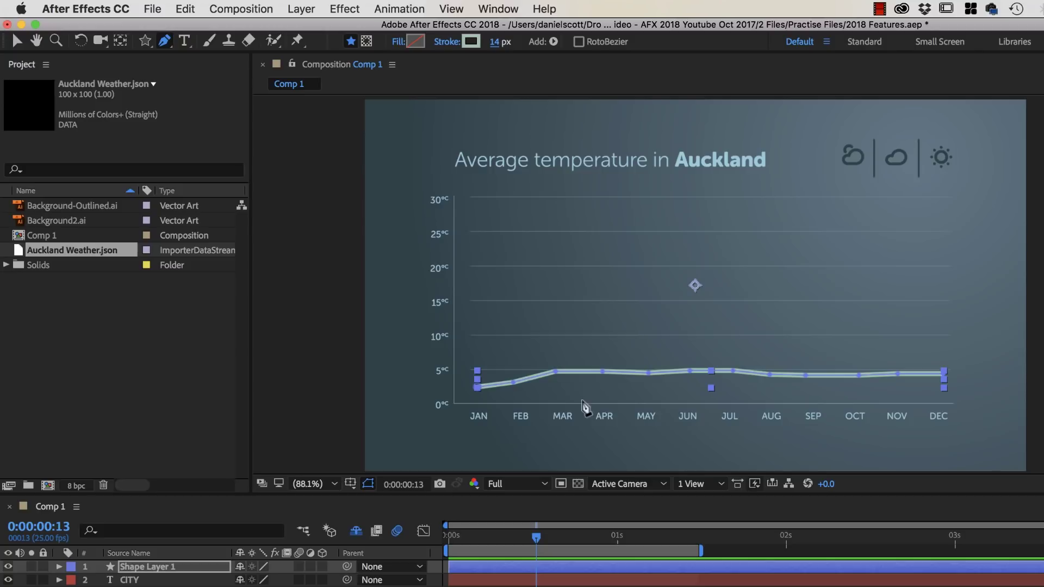
{"action": "key", "text": "Return"}
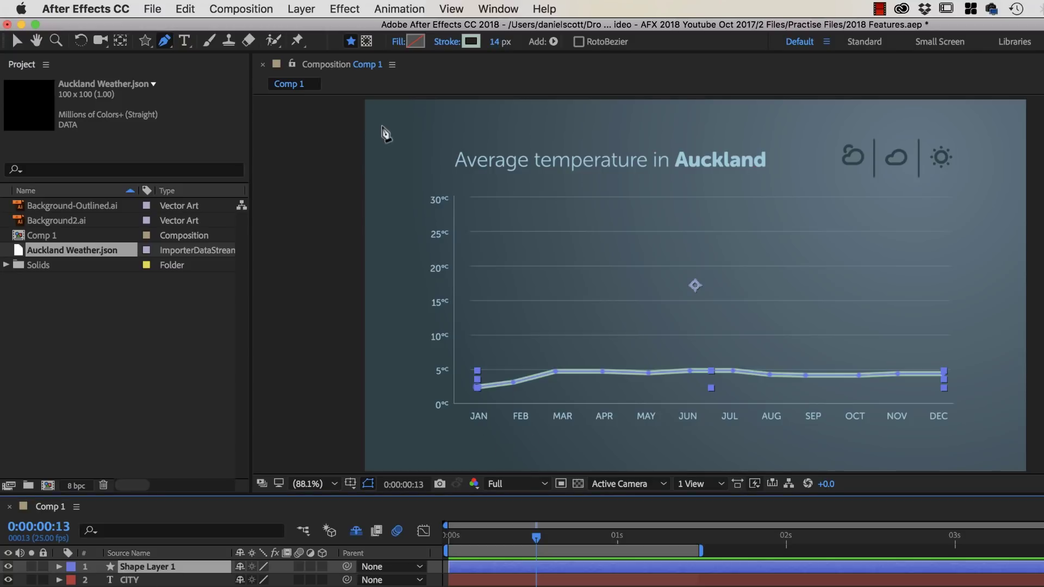
- Open the Create Nulls From Paths panel from the Window menu
{"action": "left_click", "coordinate": [499, 9]}
{"action": "left_click", "coordinate": [555, 565]}
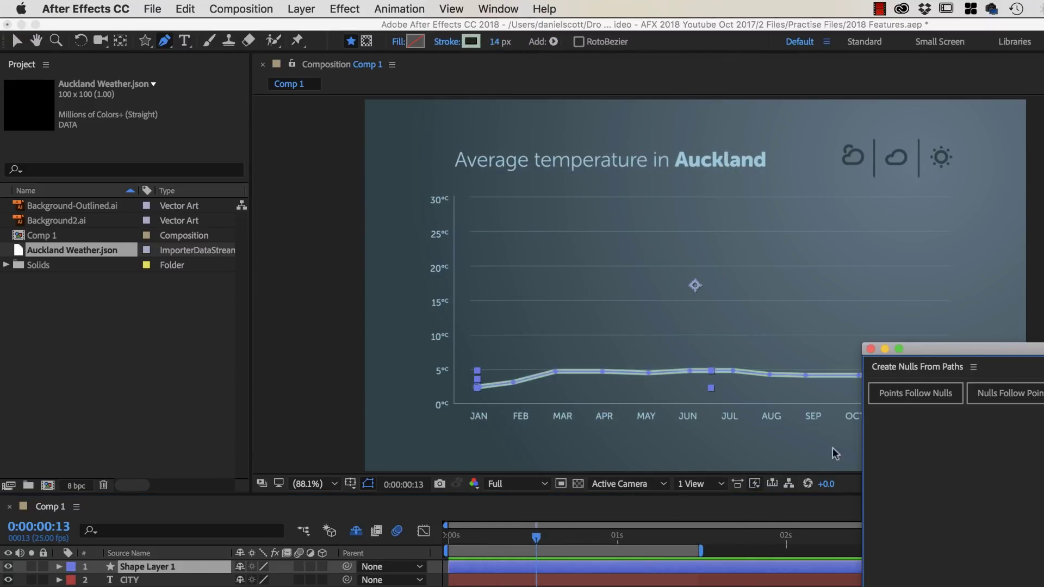
{"action": "left_click", "coordinate": [935, 395]}
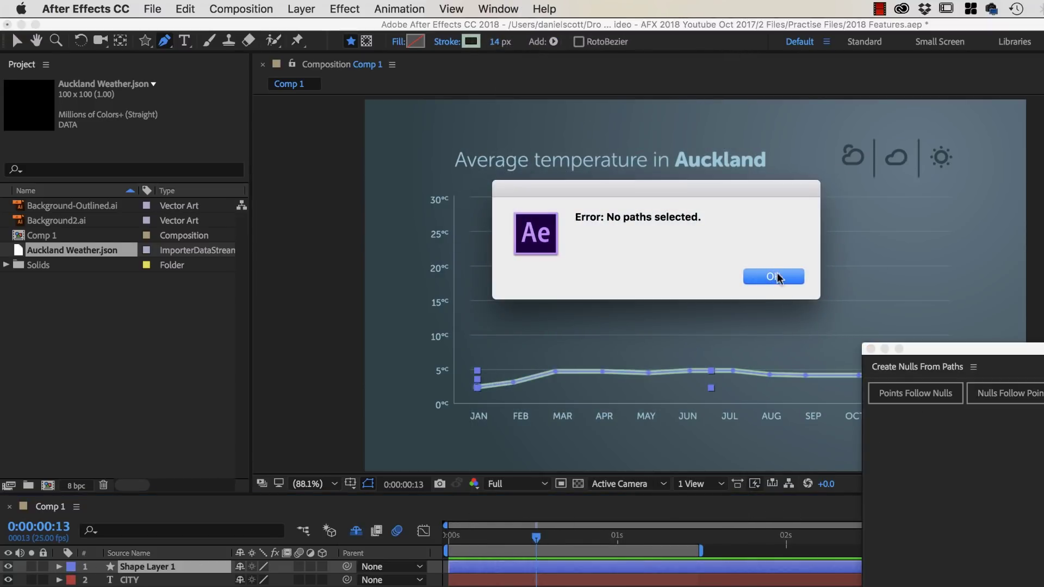
{"action": "left_click", "coordinate": [783, 282]}
- Select Shape Layer 1's Path property and run Points Follow Nulls to create the nulls
{"action": "left_click", "coordinate": [58, 566]}
{"action": "left_click", "coordinate": [44, 529]}
{"action": "left_click", "coordinate": [56, 543]}
{"action": "left_click", "coordinate": [104, 555]}
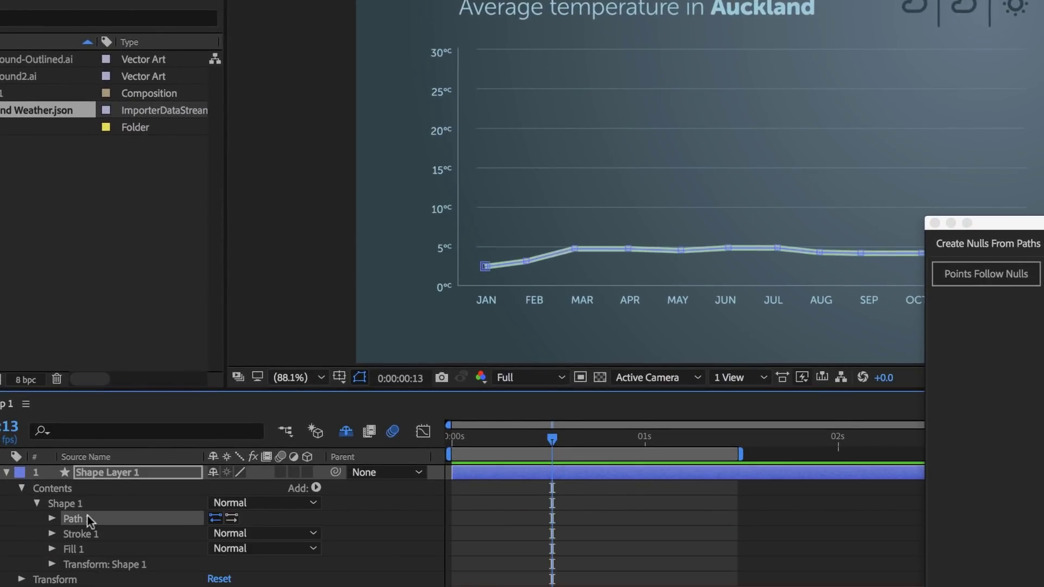
{"action": "left_click", "coordinate": [978, 274]}
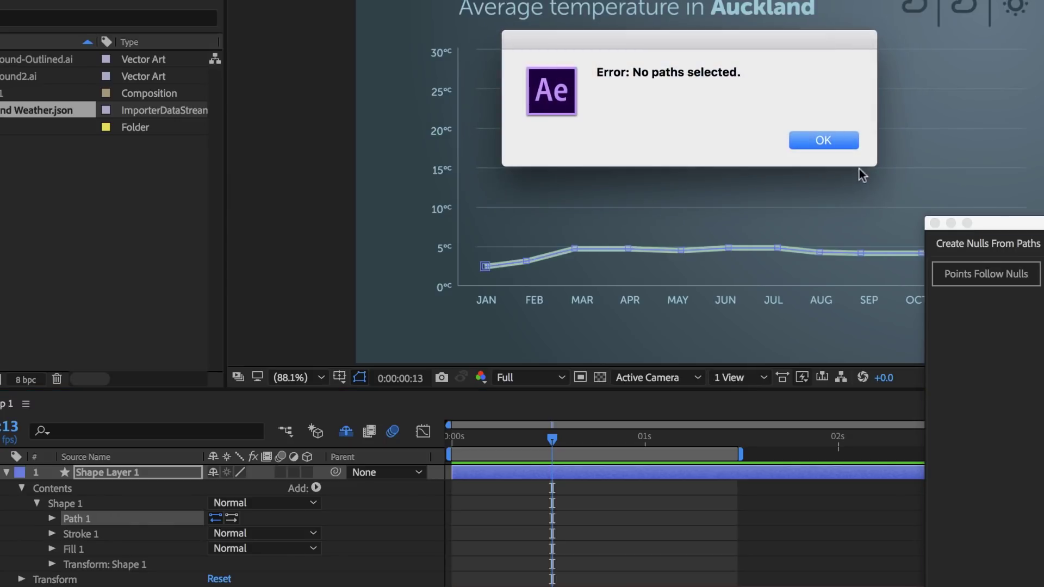
{"action": "left_click", "coordinate": [845, 141]}
{"action": "left_click", "coordinate": [52, 520]}
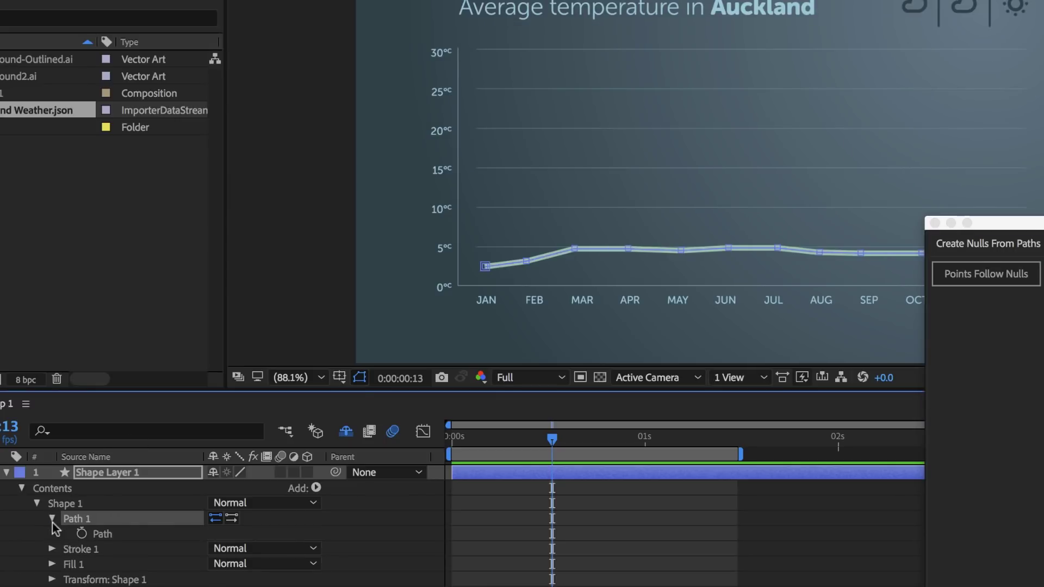
{"action": "left_click", "coordinate": [101, 535]}
{"action": "left_click", "coordinate": [987, 273]}
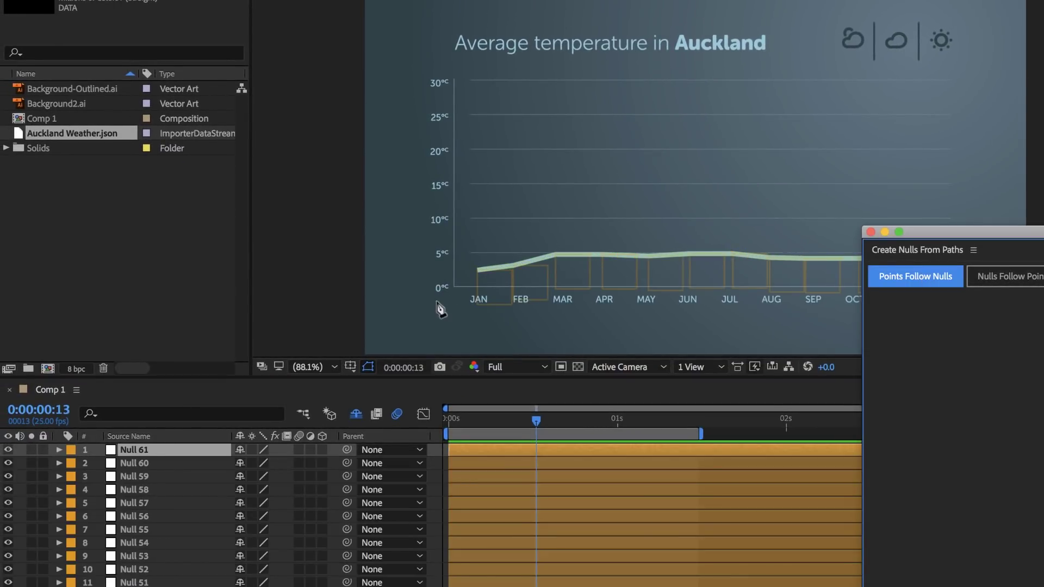
- Move Null 50 to Position 326.8,834.9, raising the JAN point to about 20°C
{"action": "scroll", "coordinate": [152, 531], "scroll_direction": "down", "scroll_amount": 3}
{"action": "left_click", "coordinate": [137, 548]}
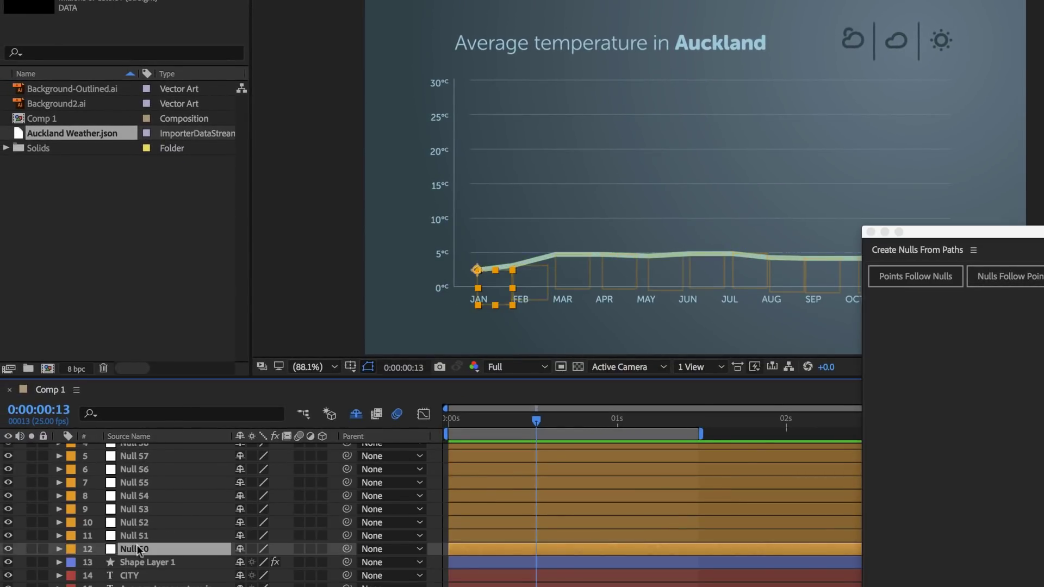
{"action": "key", "text": "p"}
{"action": "left_click_drag", "start_coordinate": [269, 563], "coordinate": [224, 514]}
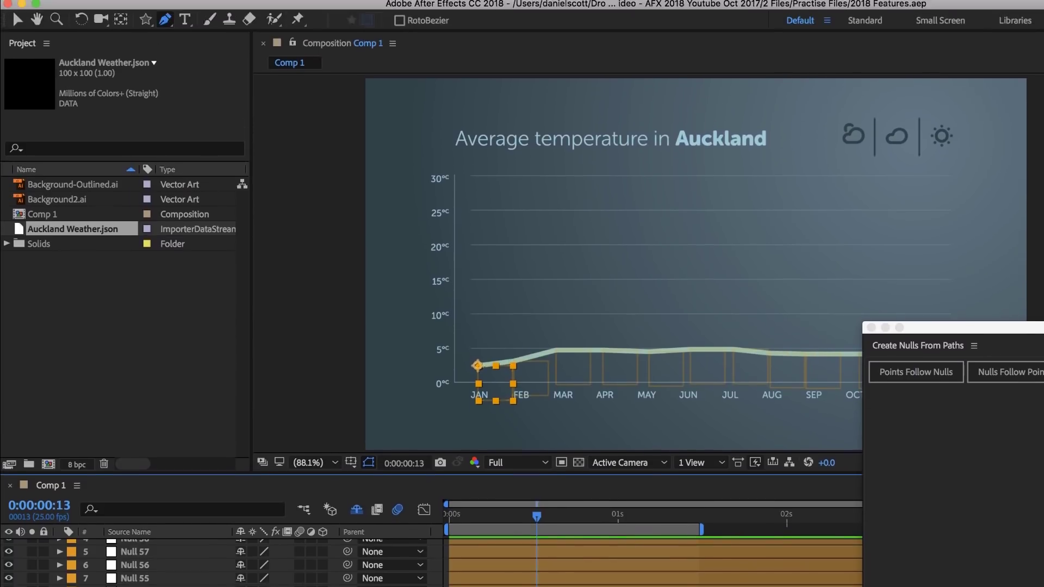
- Open Weather Reports.aep from Open Recent and preview the Weather Chart comp from the start
{"action": "left_click", "coordinate": [153, 0]}
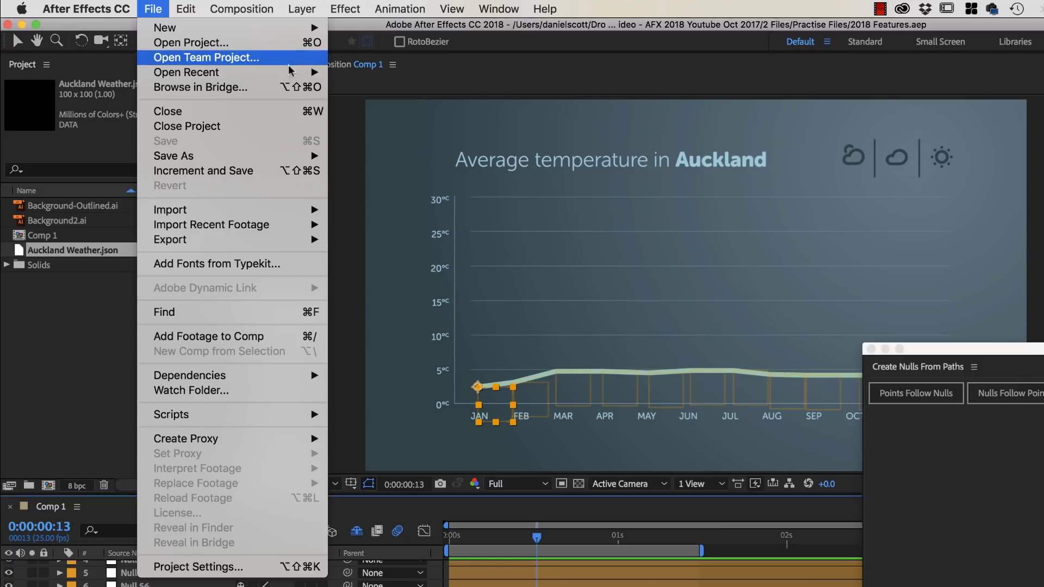
{"action": "mouse_move", "coordinate": [291, 72]}
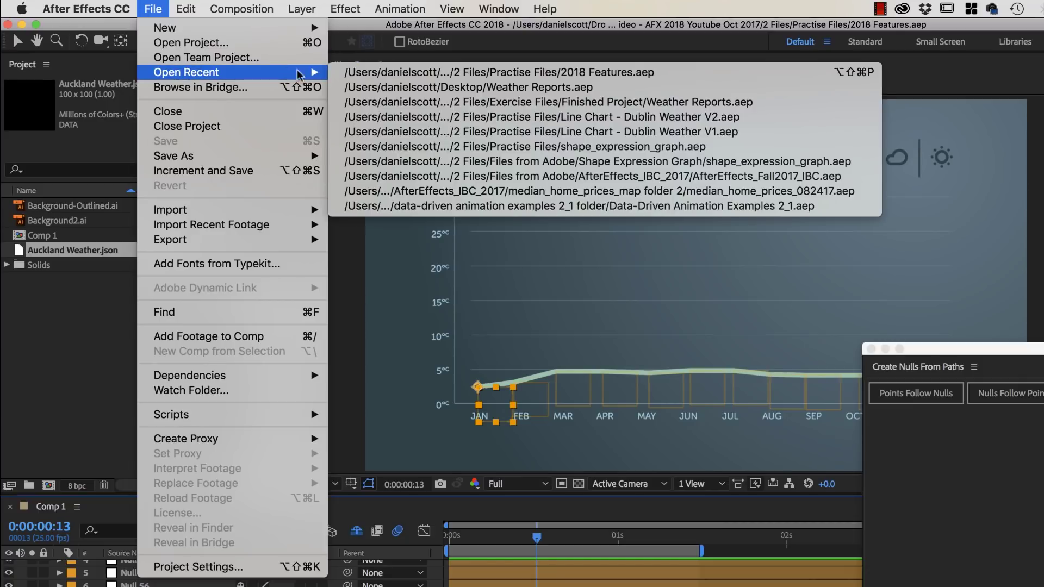
{"action": "left_click", "coordinate": [511, 87]}
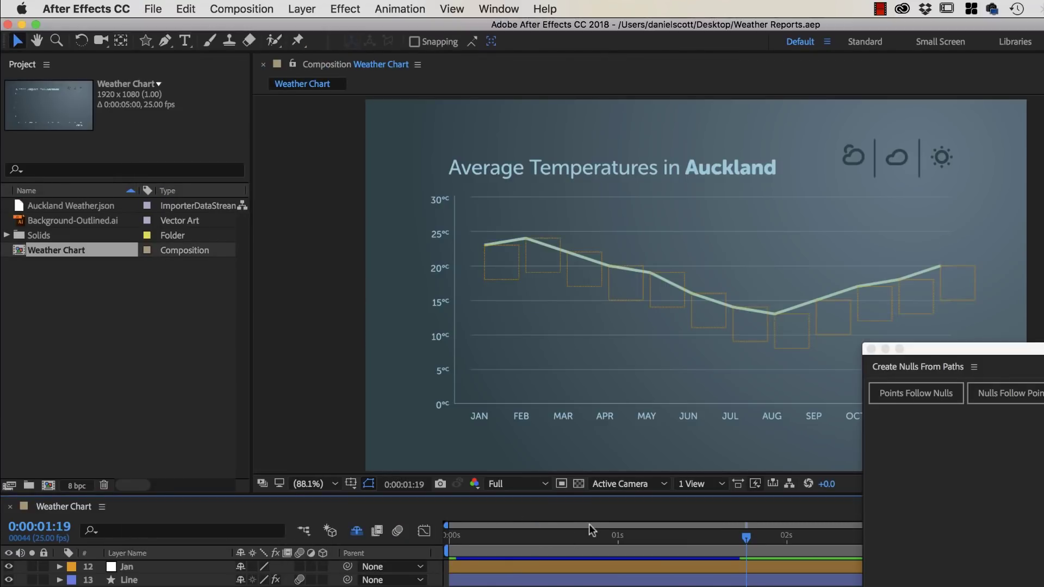
{"action": "key", "text": "Home"}
{"action": "key", "text": "space"}
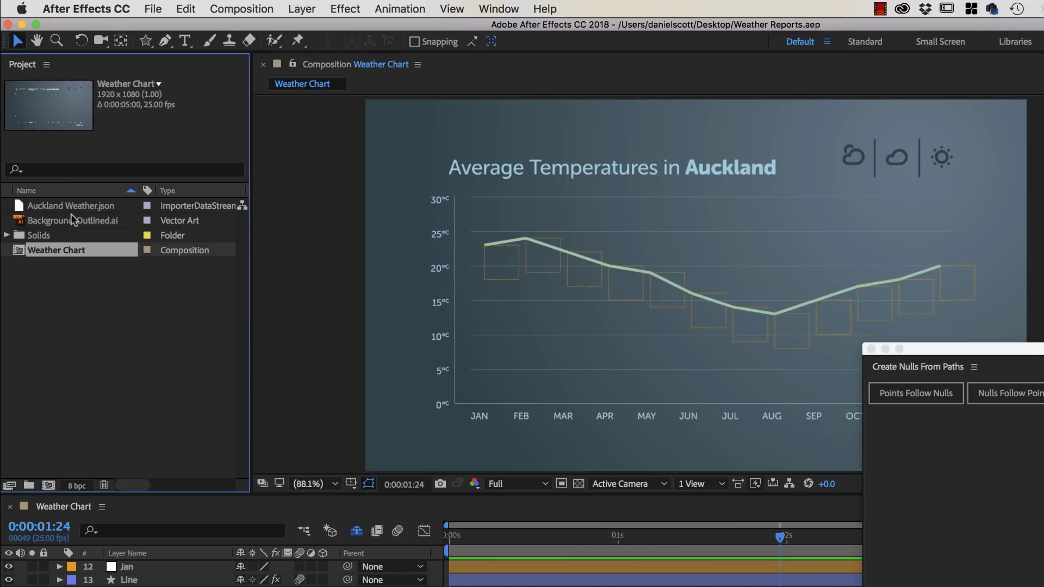
- Replace the Auckland Weather.json footage with Dublin Weather.json via Replace Footage > File
{"action": "left_click", "coordinate": [81, 205]}
{"action": "right_click", "coordinate": [80, 204]}
{"action": "mouse_move", "coordinate": [163, 320]}
{"action": "left_click", "coordinate": [286, 321]}
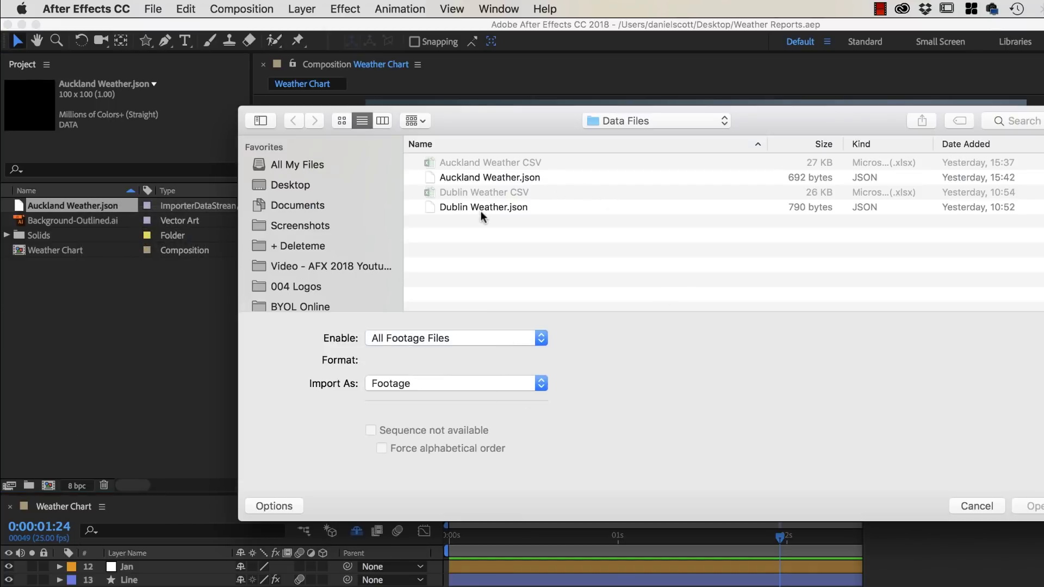
{"action": "double_click", "coordinate": [481, 208]}
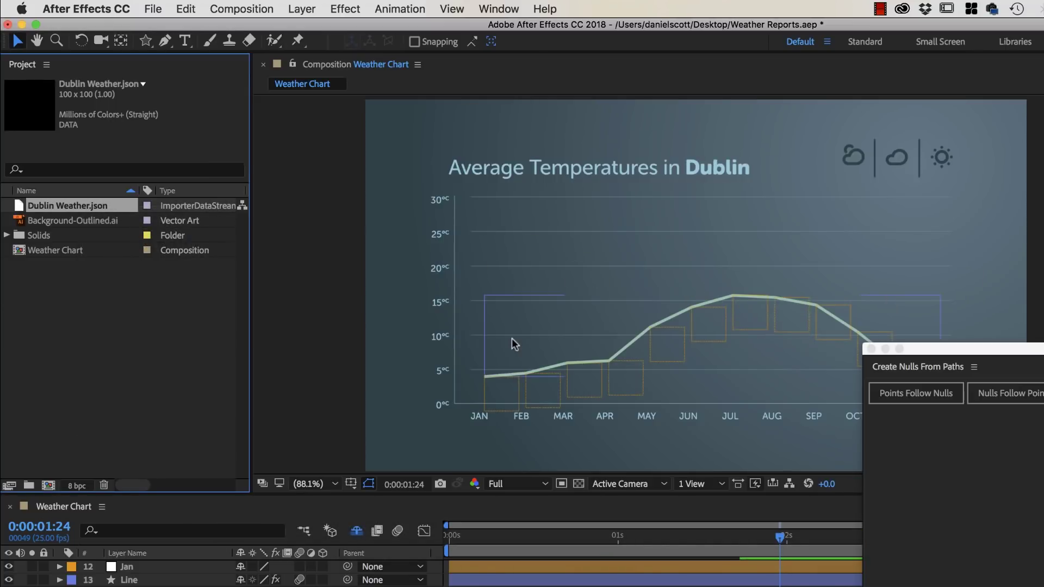